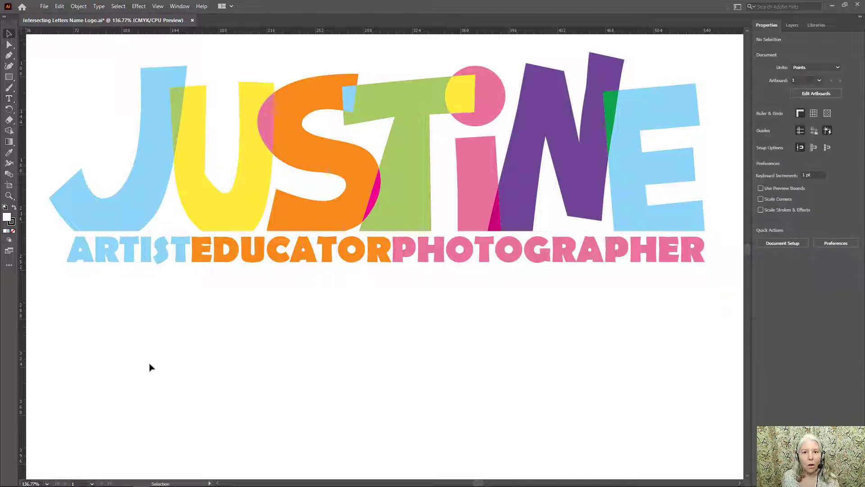
# Prepare the Type tool with a black fill and no stroke
pyautogui.click(9, 98)
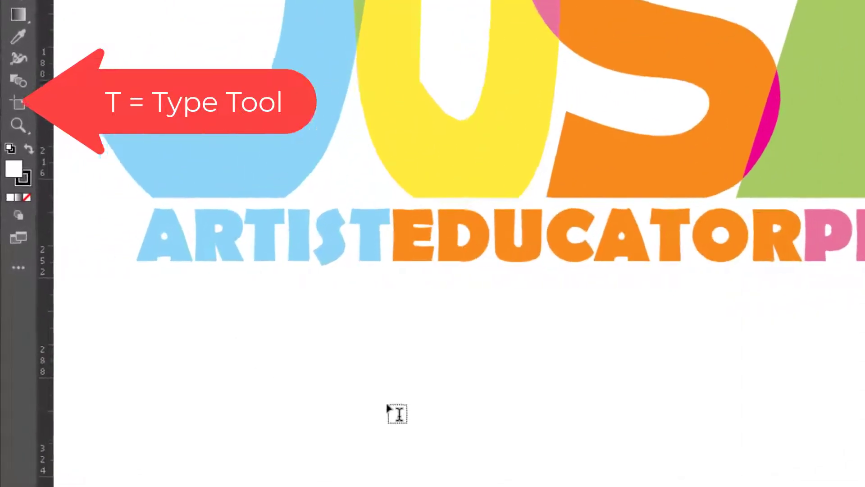
pyautogui.click(30, 143)
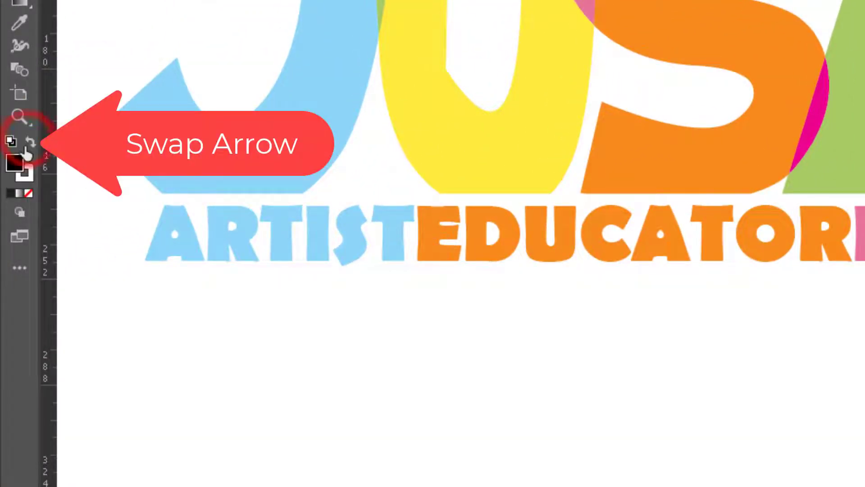
pyautogui.click(33, 175)
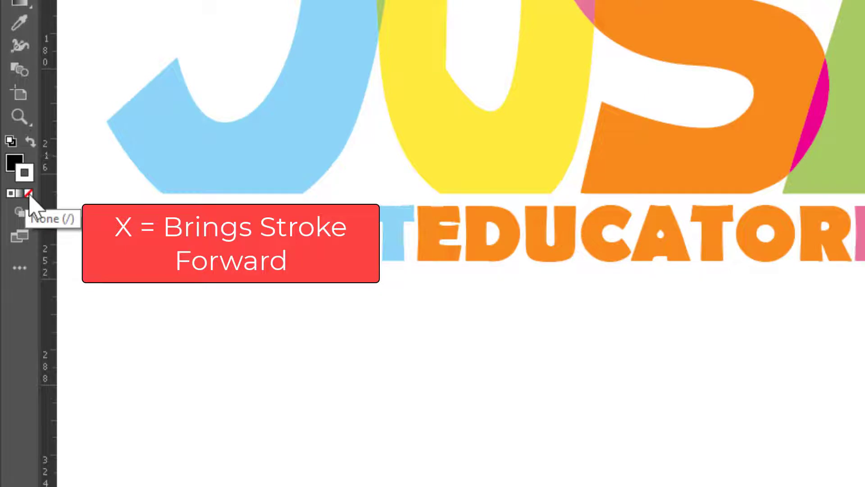
pyautogui.click(28, 193)
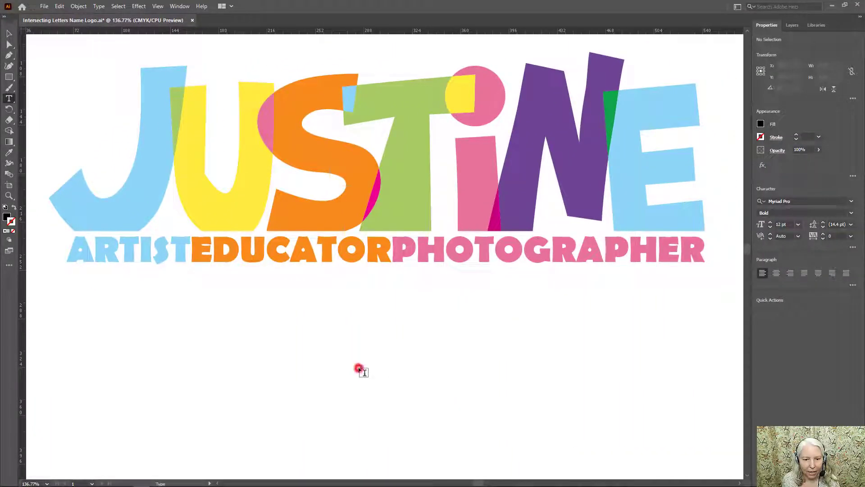
# Add a line of point text below the existing logo containing the logo's first name in capitals
pyautogui.click(359, 369)
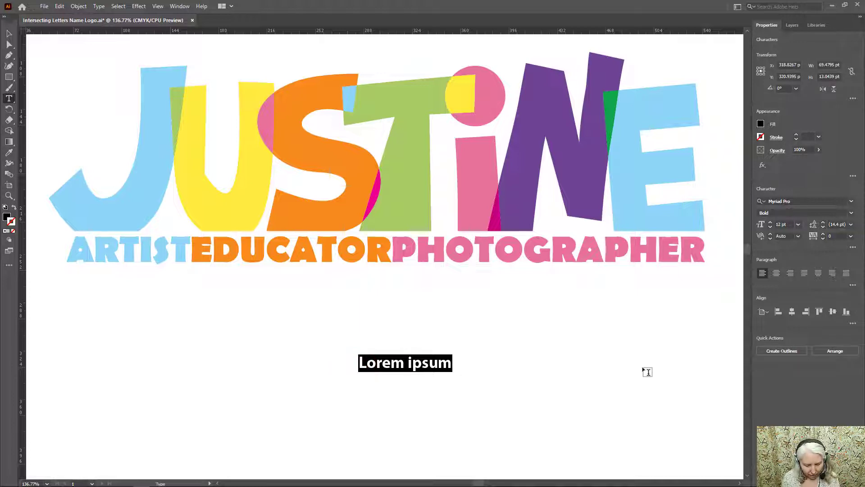
pyautogui.write('JUST')
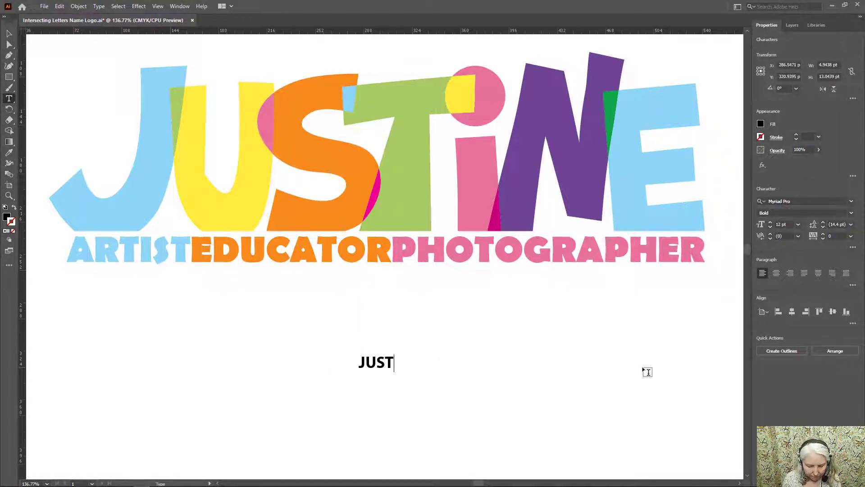
pyautogui.write('INE')
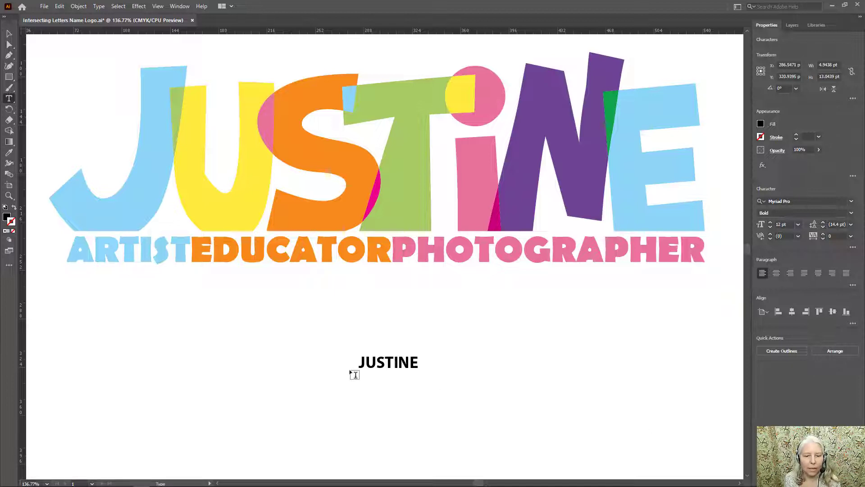
# Change the font of the whole new name text to Brady Bunch Remastered
pyautogui.click(366, 363)
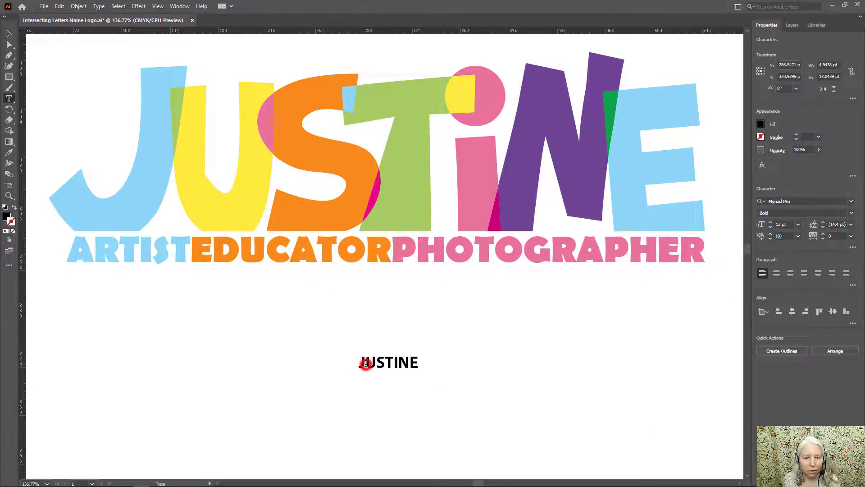
pyautogui.click(365, 364)
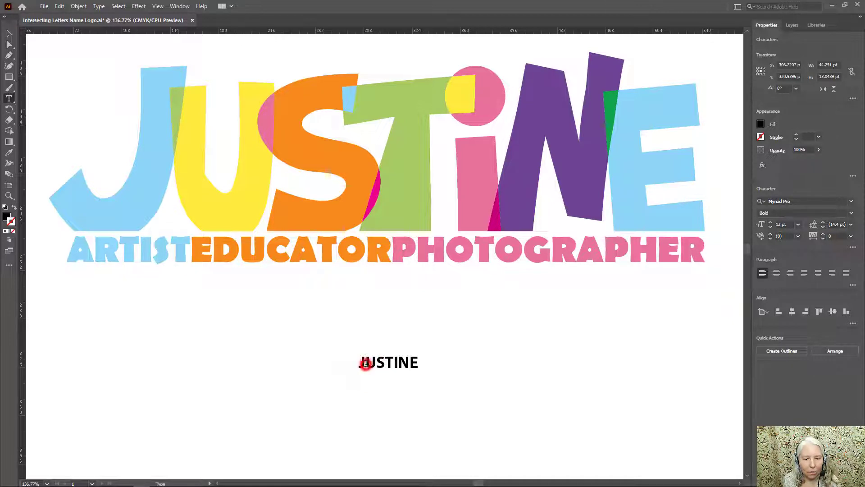
pyautogui.doubleClick(366, 363)
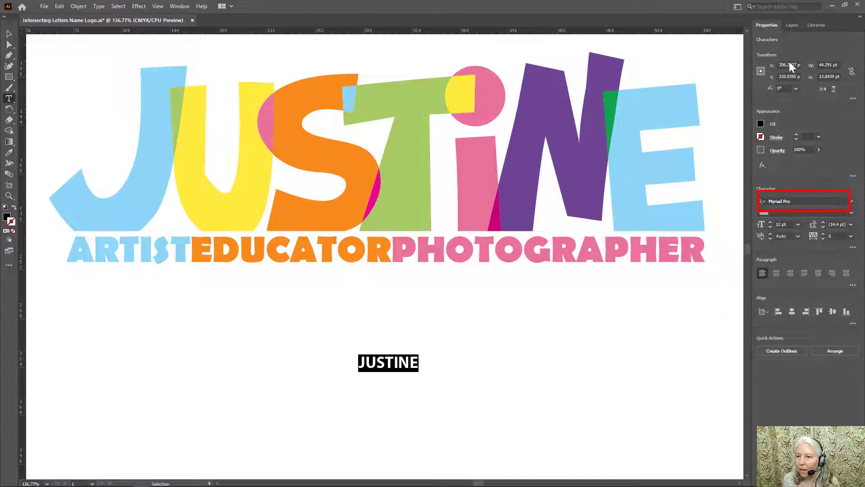
pyautogui.click(852, 202)
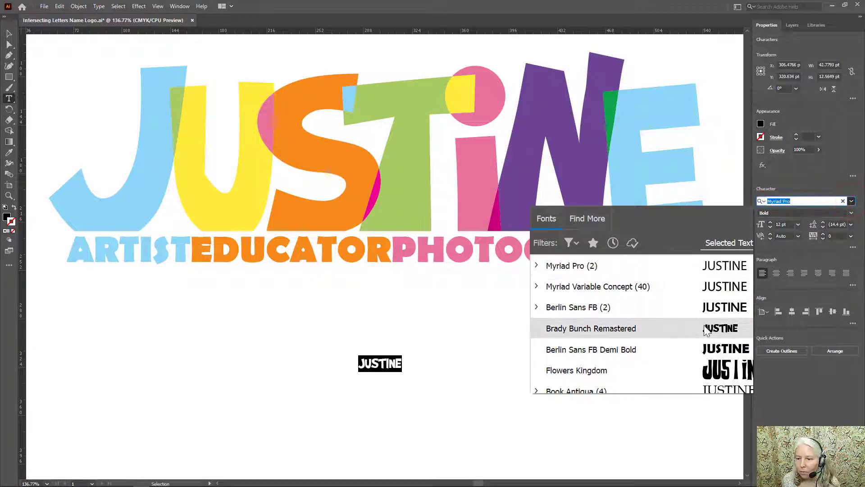
pyautogui.scroll(-3, 661, 325)
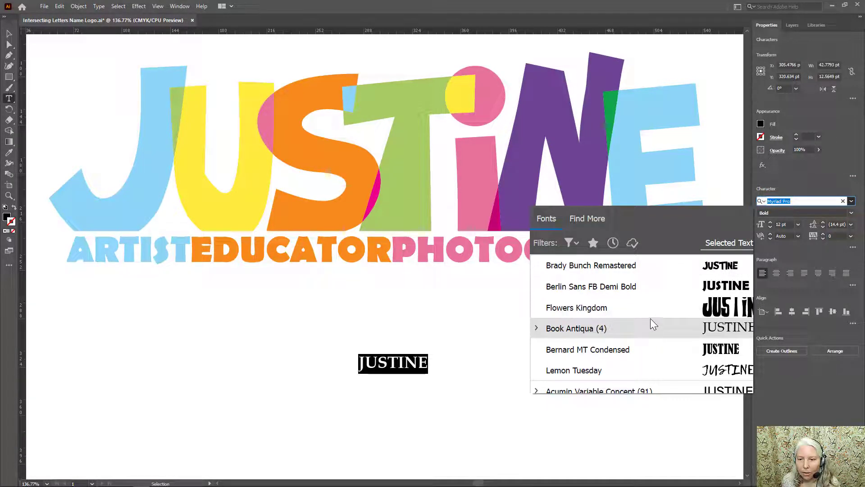
pyautogui.click(589, 265)
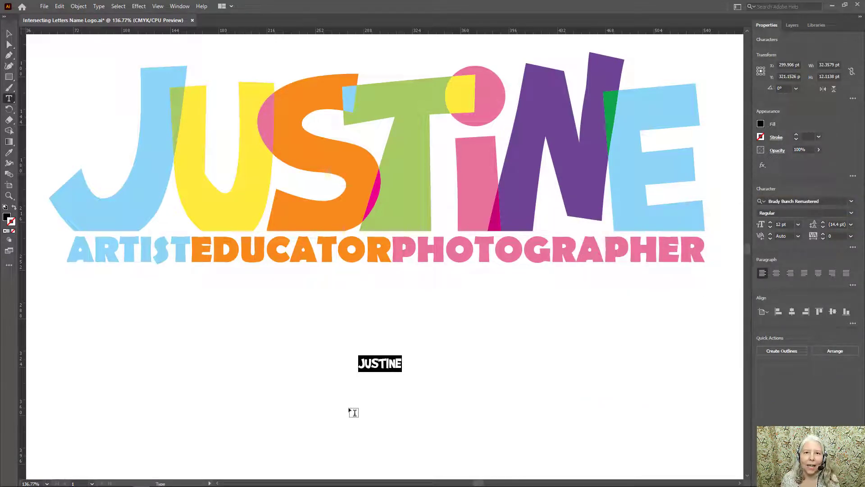
# Scale the new name text up to about 334 pt wide and position it beneath the coloured logo
pyautogui.click(9, 34)
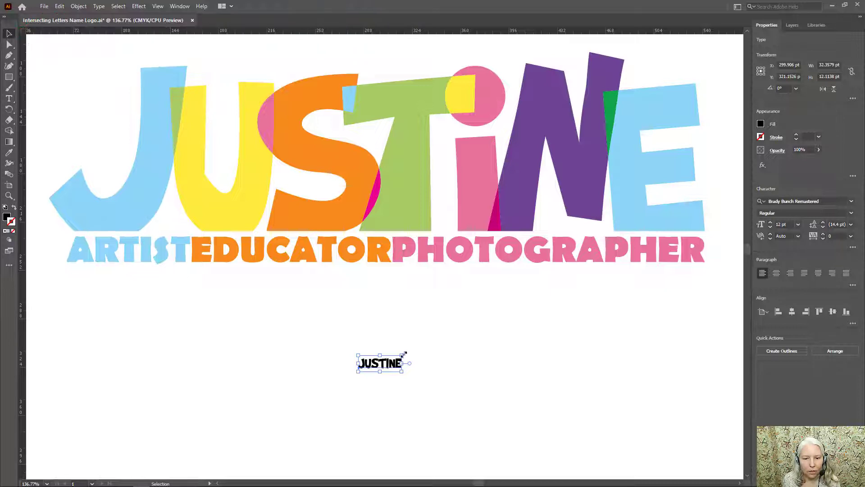
pyautogui.moveTo(401, 355); pyautogui.dragTo(522, 308)
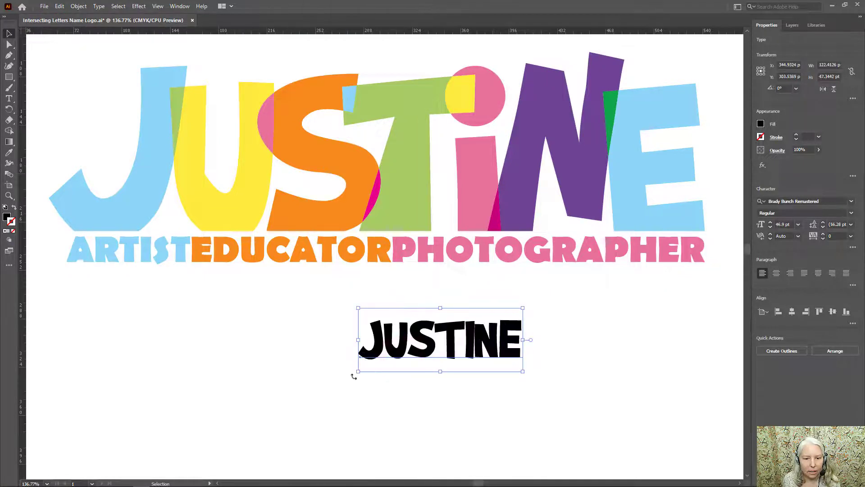
pyautogui.moveTo(358, 371); pyautogui.dragTo(107, 442)
pyautogui.moveTo(435, 358); pyautogui.dragTo(509, 334)
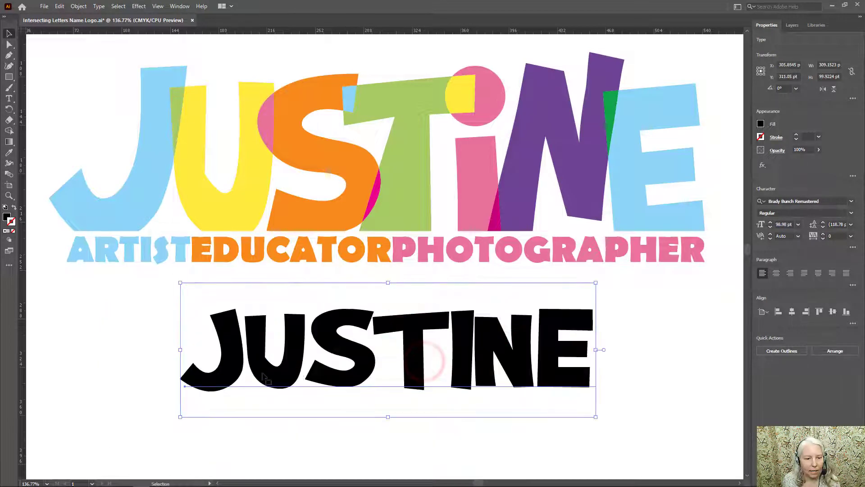
pyautogui.moveTo(181, 416); pyautogui.dragTo(147, 427)
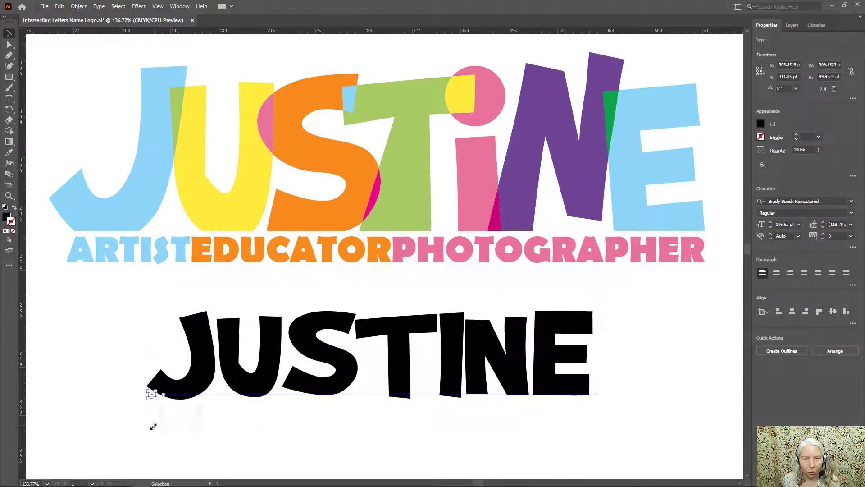
pyautogui.moveTo(424, 320); pyautogui.dragTo(425, 311)
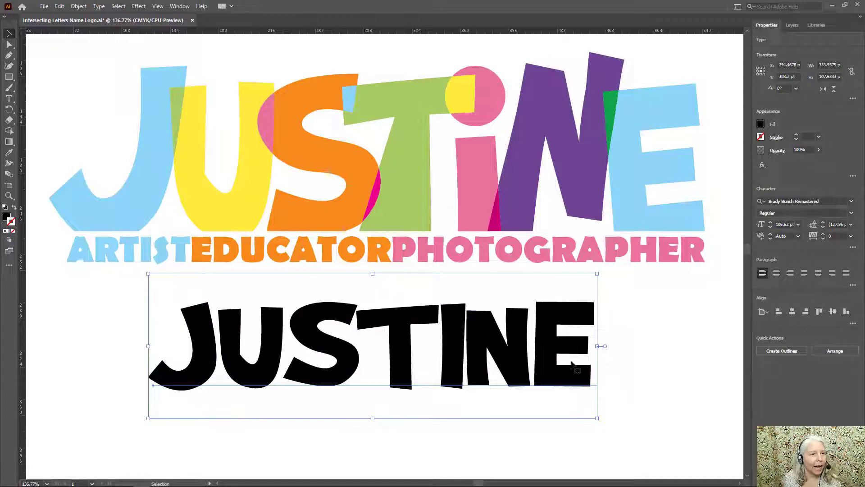
# Convert the black name text to outlines and ungroup it into separate letters
pyautogui.click(99, 8)
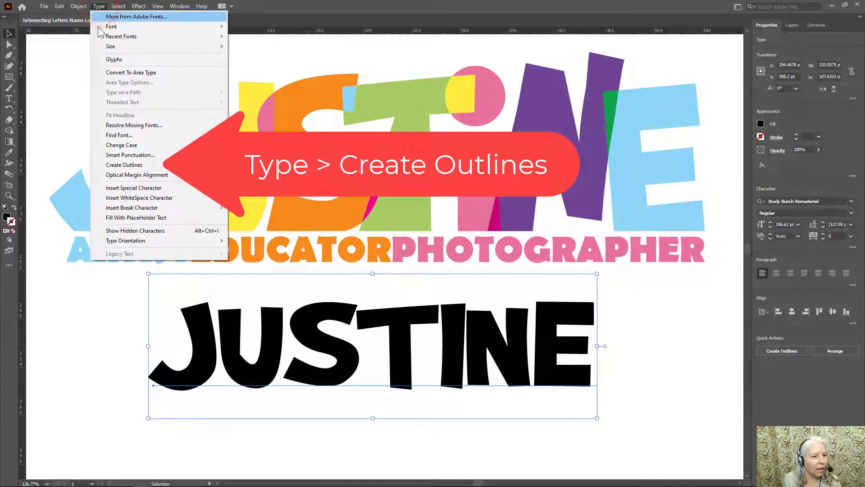
pyautogui.click(124, 164)
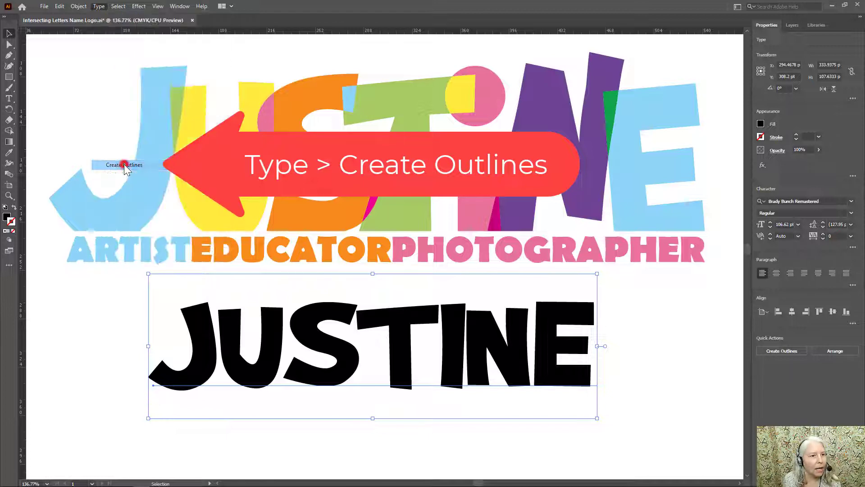
pyautogui.click(78, 6)
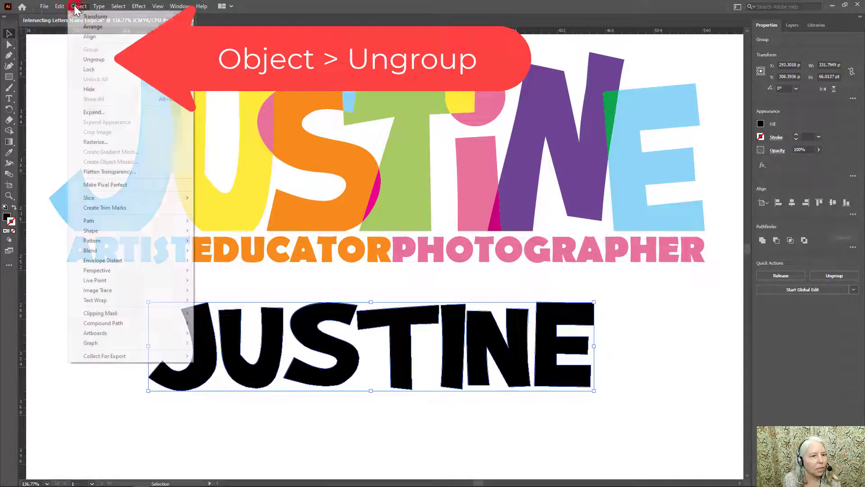
pyautogui.click(101, 59)
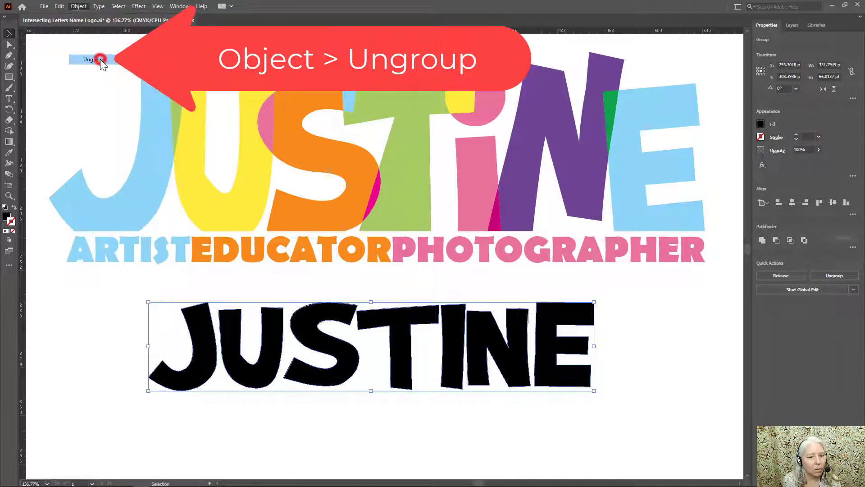
pyautogui.click(132, 291)
# Rotate the black letter J about 10° clockwise and place it slightly overlapping the edge of the U
pyautogui.click(196, 320)
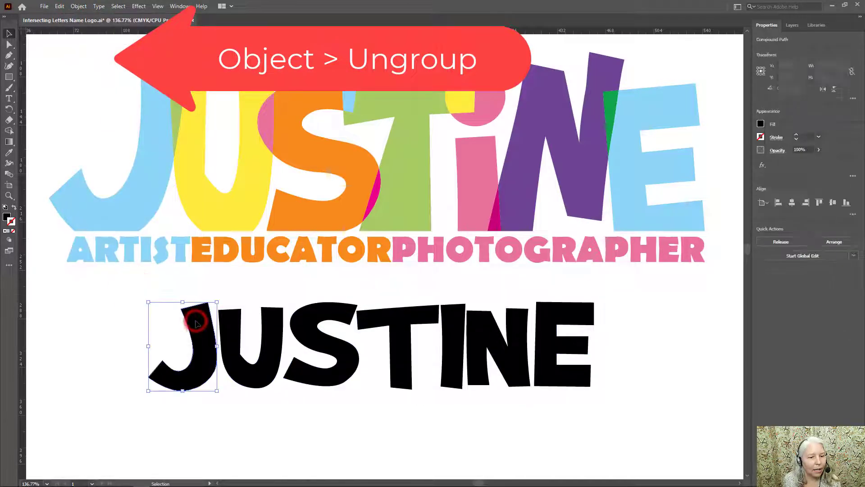
pyautogui.moveTo(198, 321); pyautogui.dragTo(231, 324)
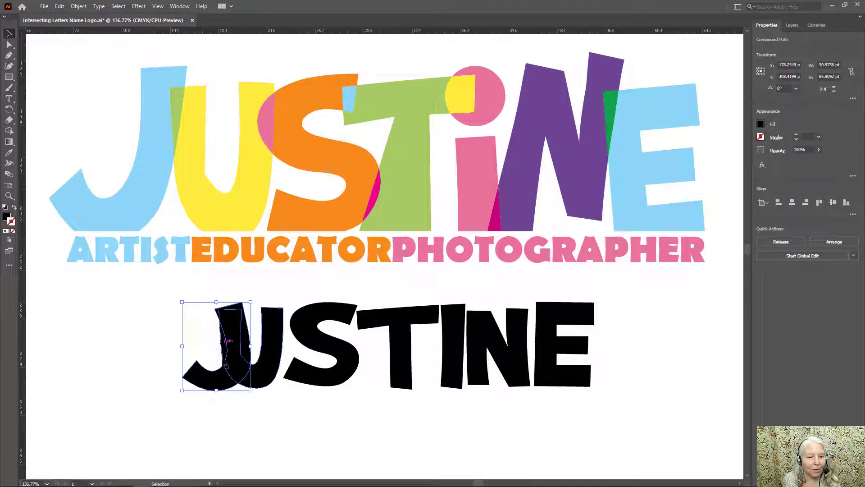
pyautogui.moveTo(226, 366); pyautogui.dragTo(178, 387)
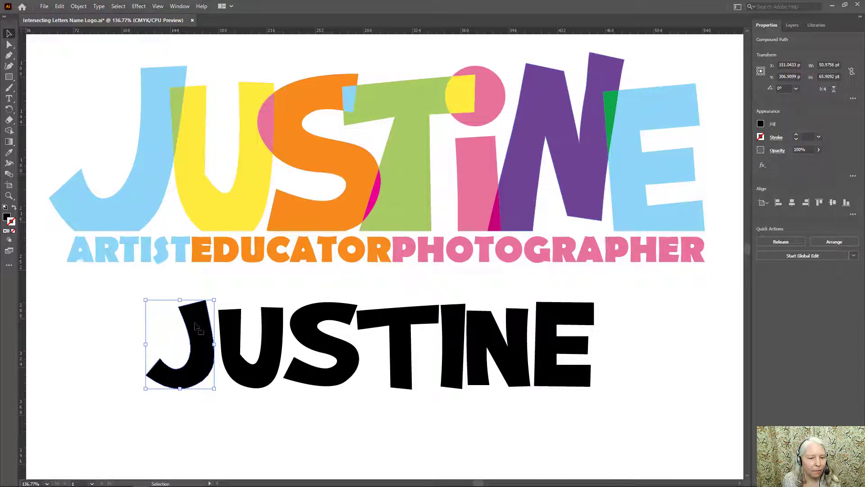
pyautogui.moveTo(220, 295); pyautogui.dragTo(229, 303)
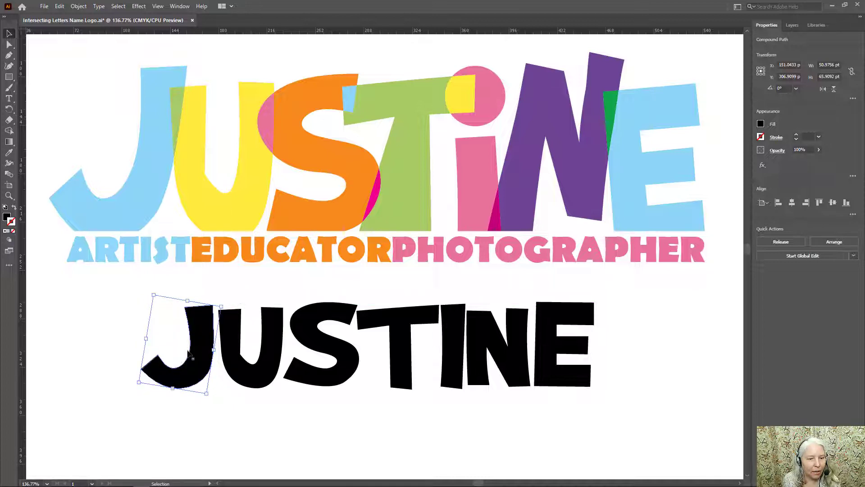
pyautogui.moveTo(205, 343); pyautogui.dragTo(220, 346)
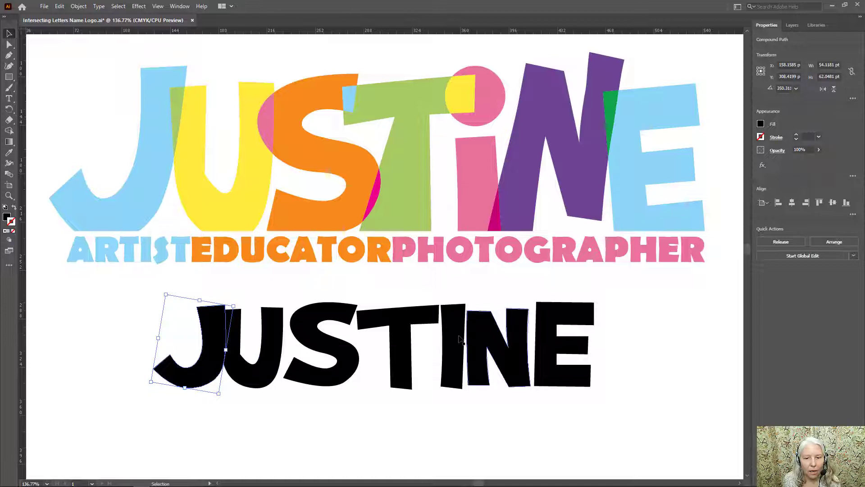
# Move the bottom-left anchor point of the black T's stem outward to about X 303.6 pt, Y 339.5 pt with Direct Selection
pyautogui.click(398, 321)
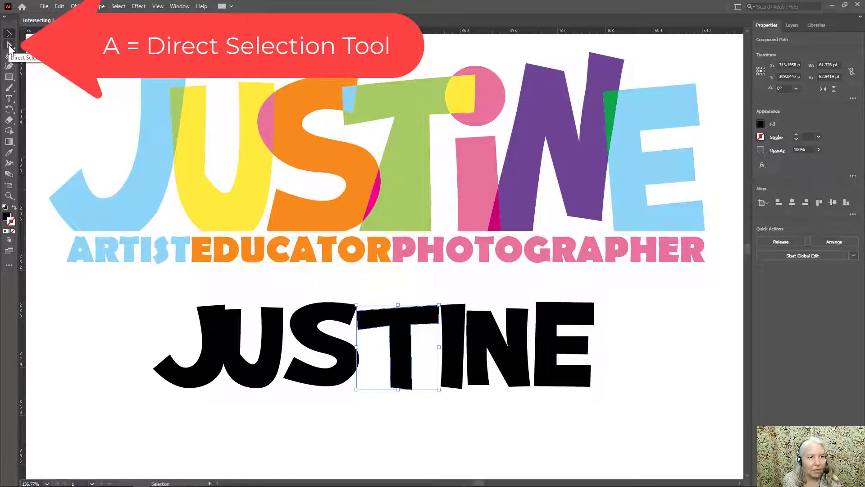
pyautogui.click(9, 45)
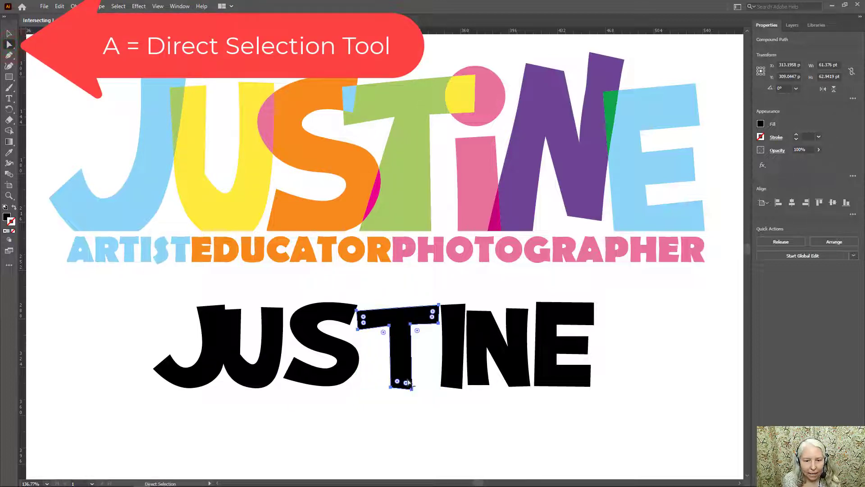
pyautogui.click(9, 196)
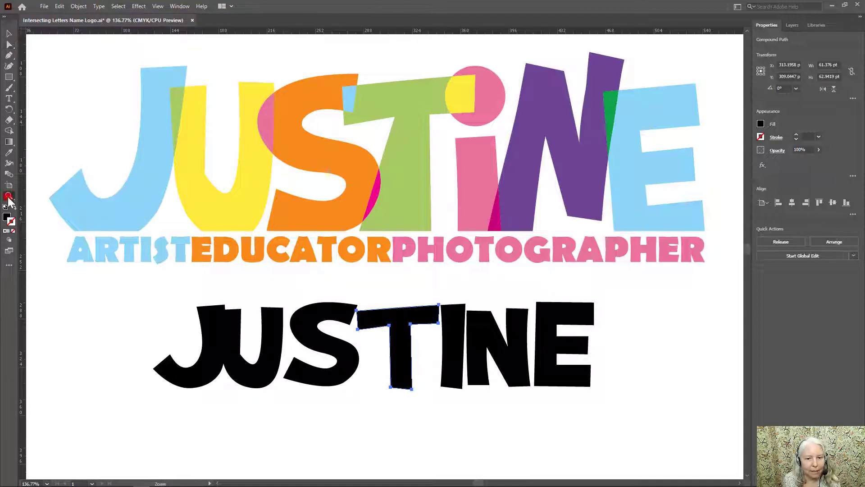
pyautogui.moveTo(336, 292); pyautogui.dragTo(464, 410)
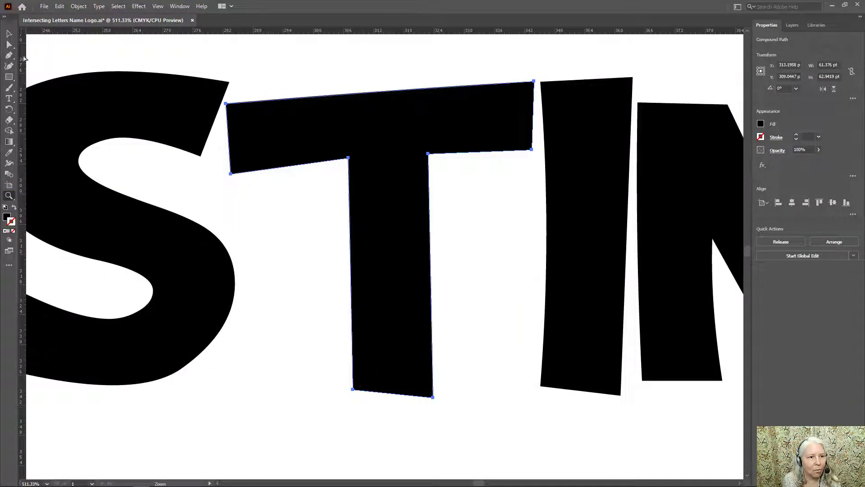
pyautogui.click(9, 45)
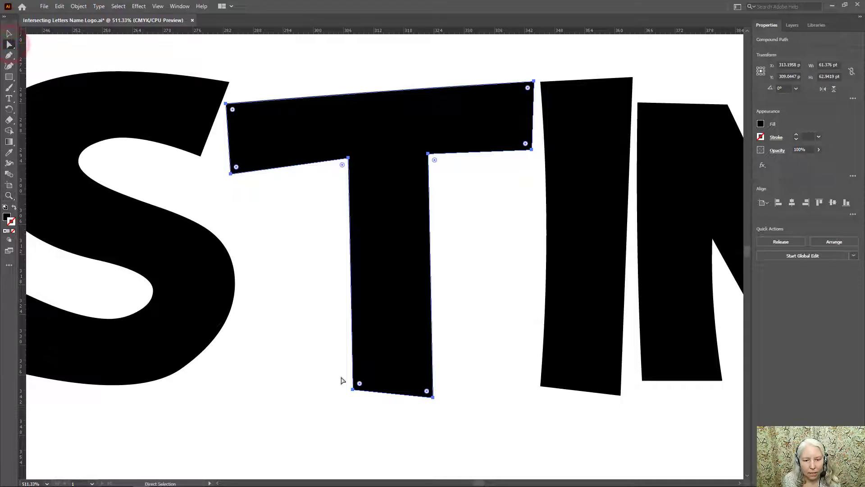
pyautogui.moveTo(353, 390); pyautogui.dragTo(332, 396)
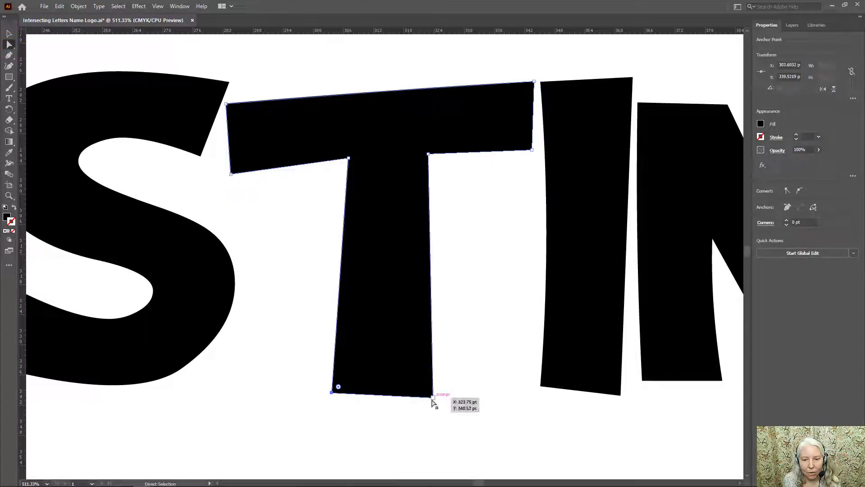
# Move the bottom-right anchor point of the T's stem outward and down to about X 326.6 pt, Y 343.5 pt
pyautogui.click(434, 398)
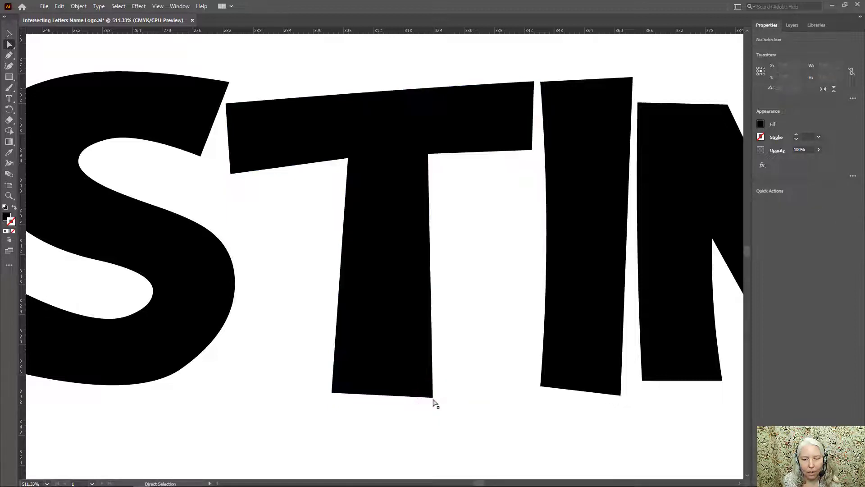
pyautogui.click(432, 397)
pyautogui.moveTo(432, 397); pyautogui.dragTo(446, 411)
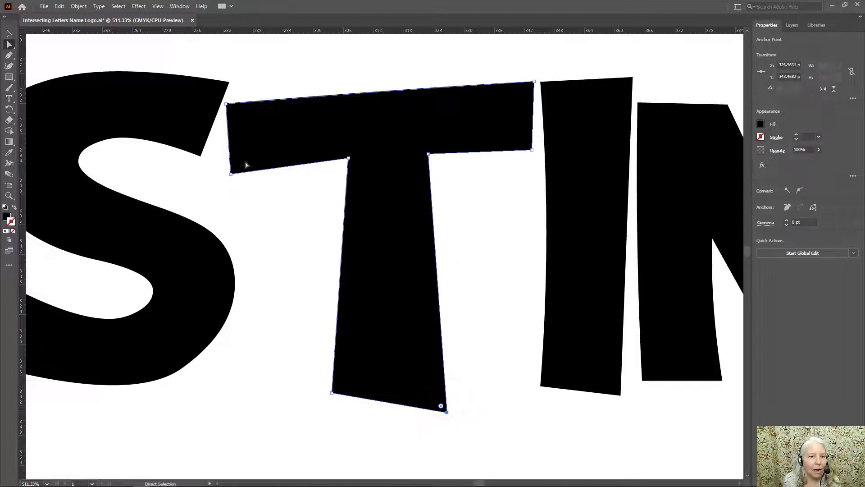
# Move both left-end anchor points of the black T's crossbar together about 7 pt outward so the bar overlaps the S
pyautogui.click(231, 173)
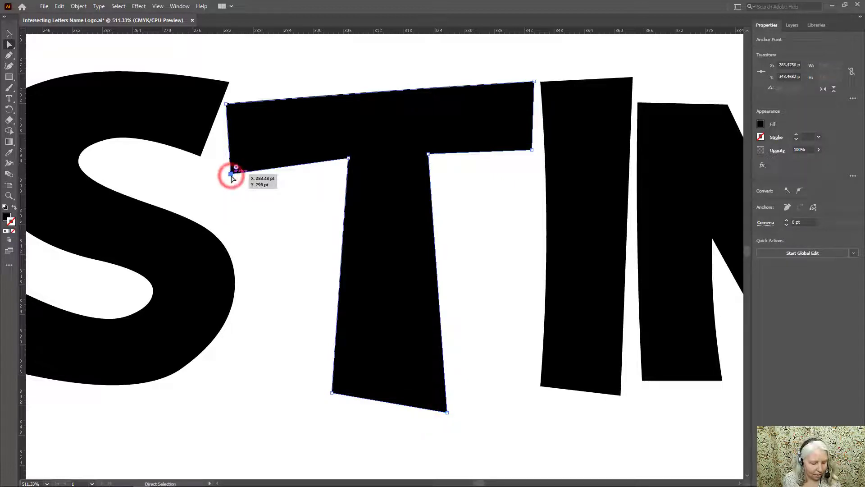
pyautogui.keyDown('shift'); pyautogui.click(225, 104); pyautogui.keyUp('shift')
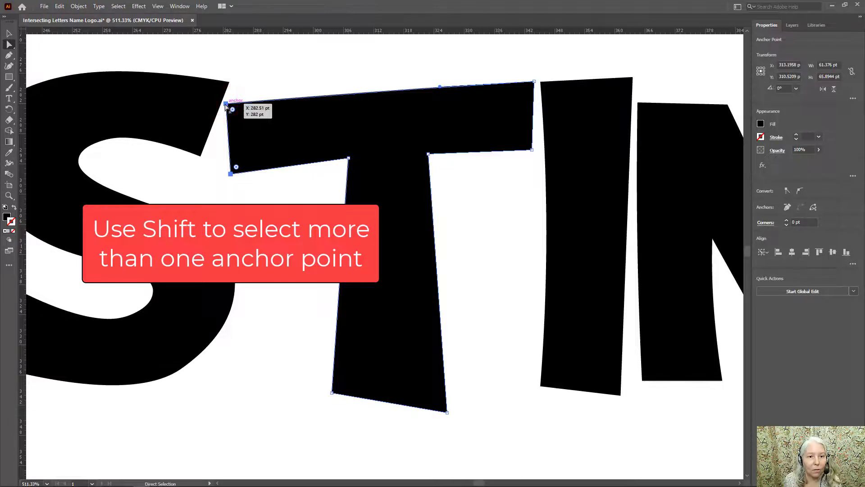
pyautogui.moveTo(226, 106); pyautogui.dragTo(189, 106)
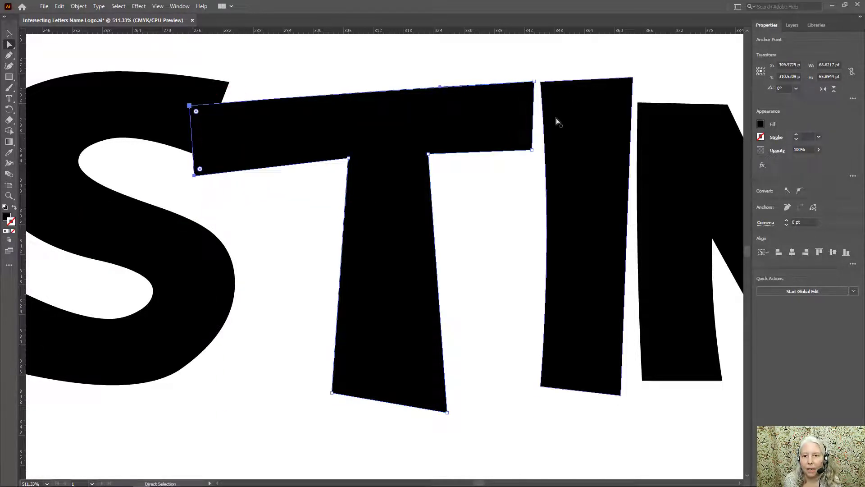
# Move the upper-right anchor point of the T's crossbar to about X 353.3 pt, Y 273.4 pt over the I, and deselect the letter
pyautogui.click(535, 82)
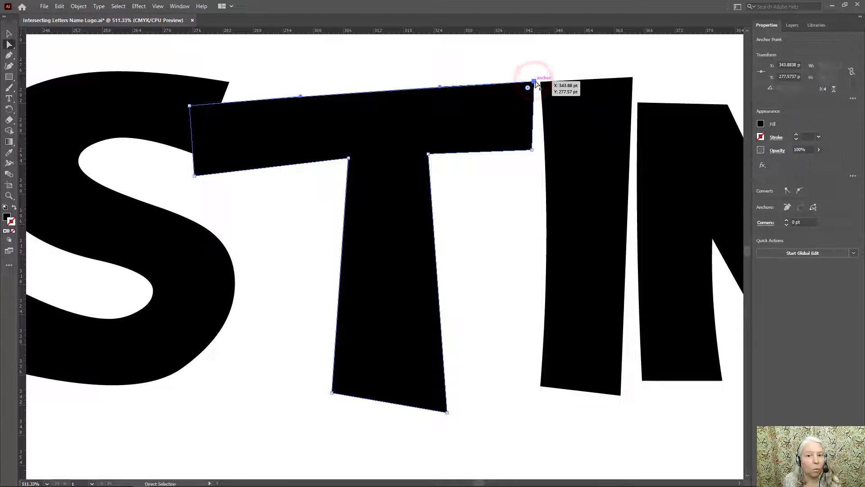
pyautogui.moveTo(537, 83); pyautogui.dragTo(581, 60)
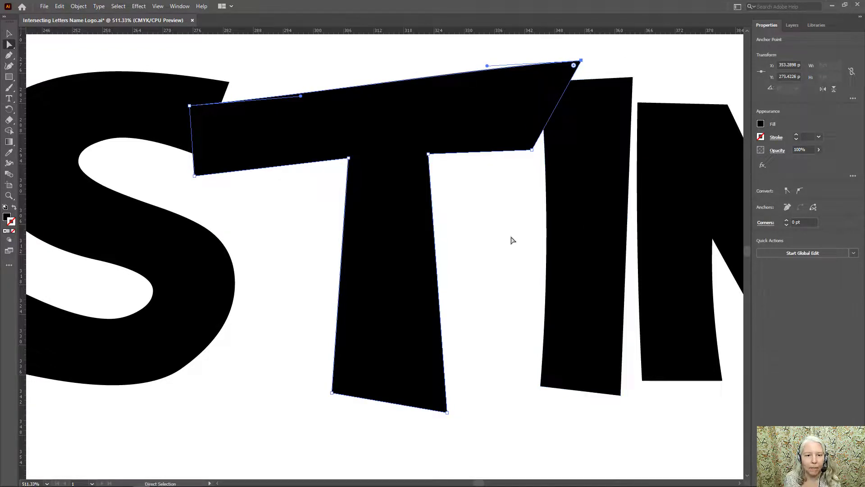
pyautogui.press('ctrl')
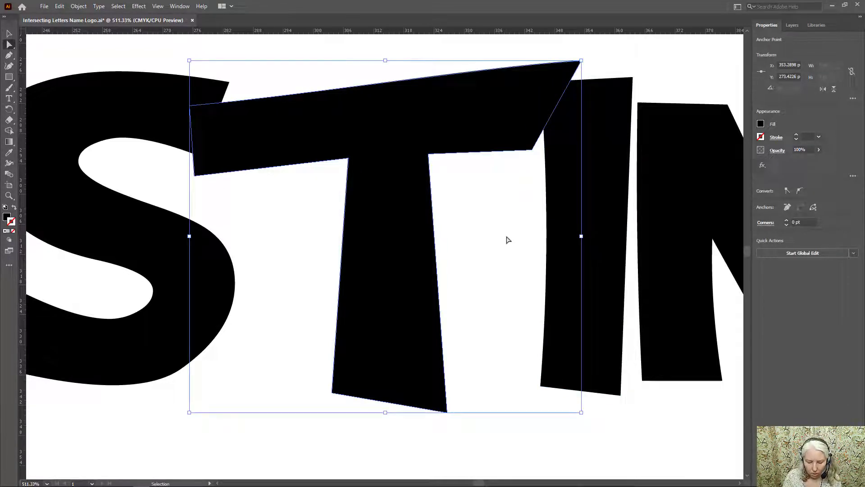
pyautogui.hotkey('ctrl', '-')
pyautogui.hotkey('ctrl', '1')
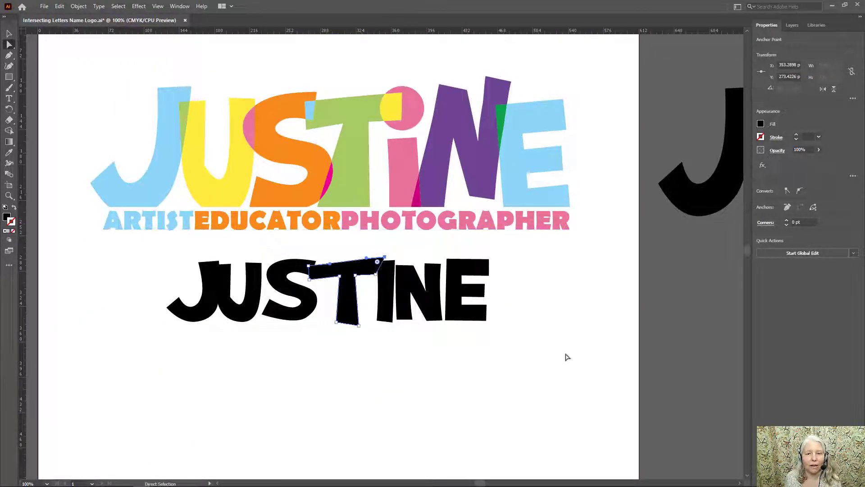
pyautogui.click(514, 310)
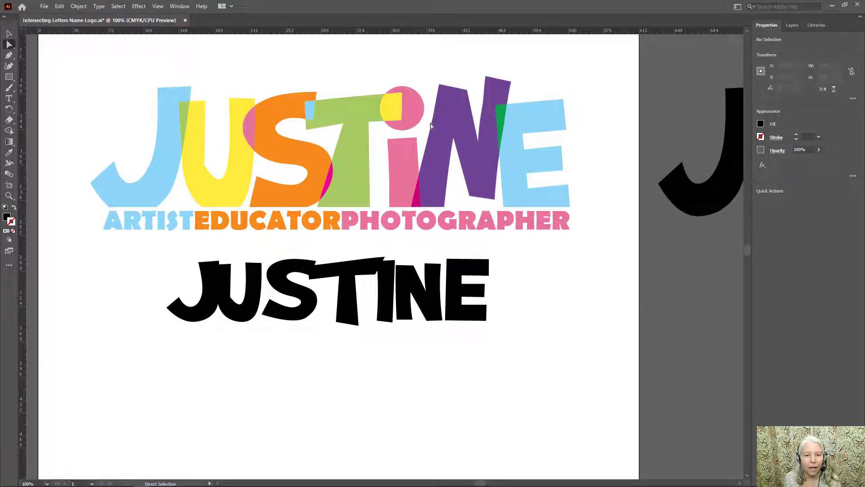
# Delete the black practice letters below the colourful logo, including the leftover path fragments
pyautogui.moveTo(149, 345); pyautogui.dragTo(510, 261)
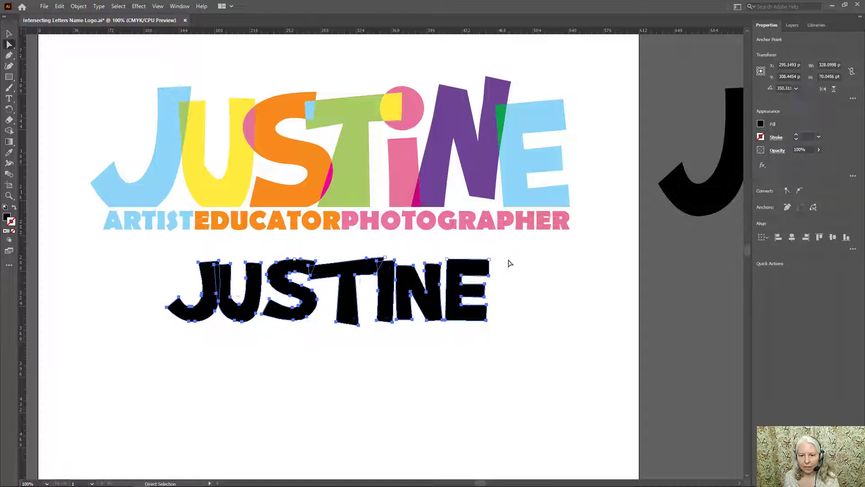
pyautogui.press('Delete')
pyautogui.moveTo(217, 245); pyautogui.dragTo(533, 269)
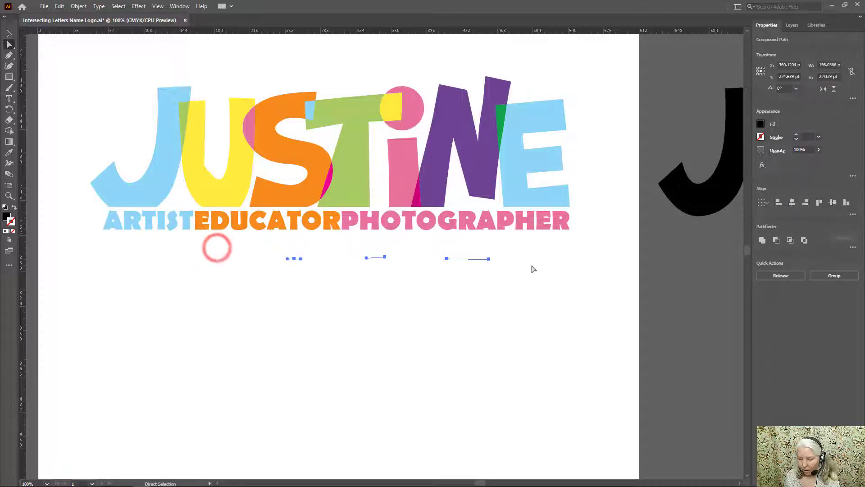
pyautogui.press('Delete')
# Move the prepared overlapping black letters from the pasteboard onto the artboard, directly beneath the colourful logo
pyautogui.moveTo(704, 304); pyautogui.dragTo(237, 342)
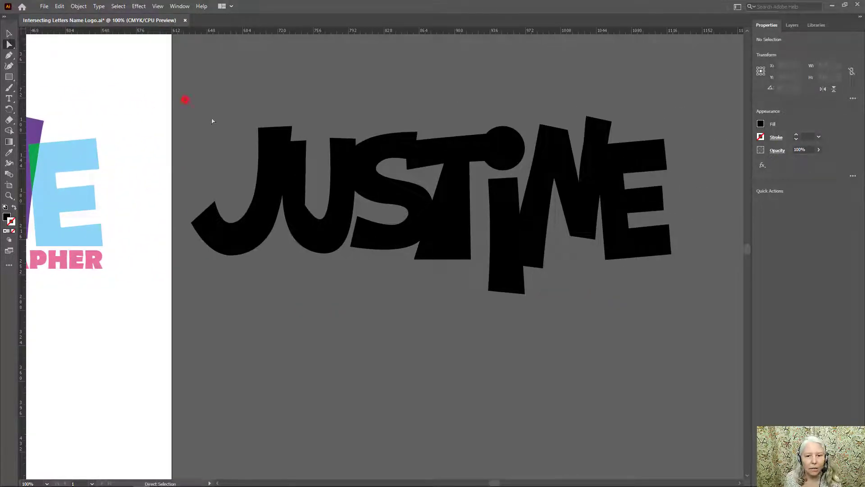
pyautogui.hotkey('ctrl', 'a')
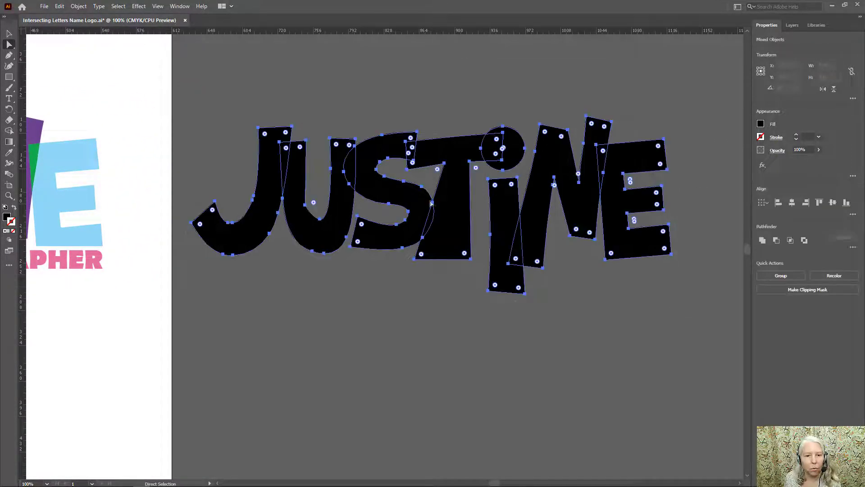
pyautogui.moveTo(266, 217); pyautogui.dragTo(44, 360)
pyautogui.moveTo(26, 357); pyautogui.dragTo(83, 339)
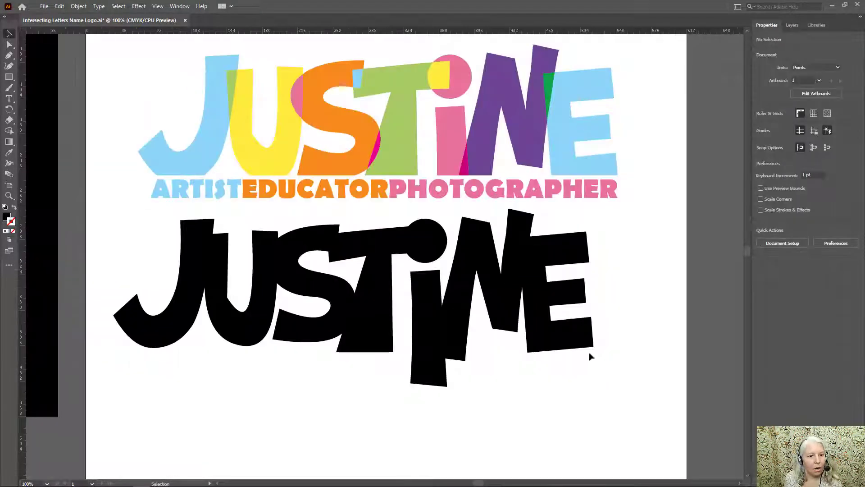
# Select all the overlapping black letters and split them at their intersections with the Divide pathfinder
pyautogui.press('v')
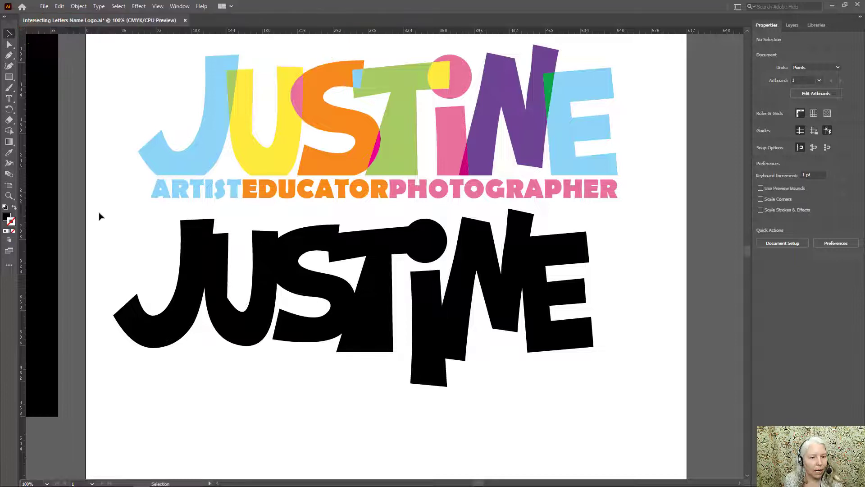
pyautogui.moveTo(99, 213); pyautogui.dragTo(631, 399)
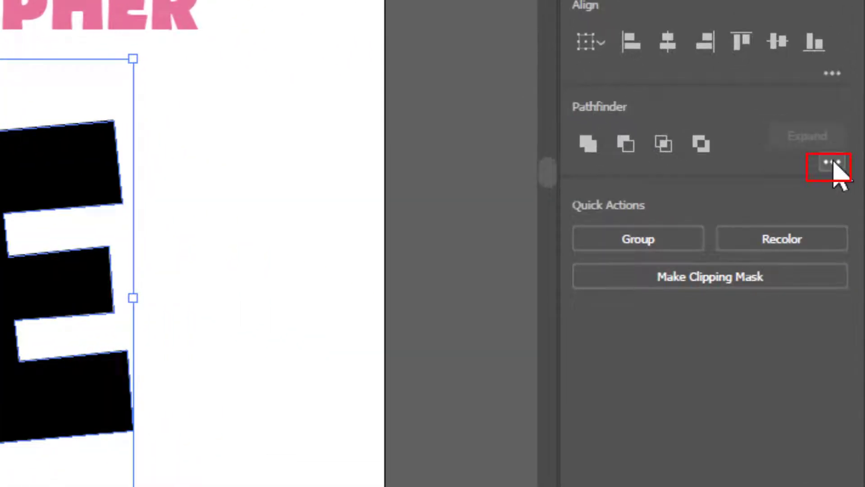
pyautogui.click(833, 163)
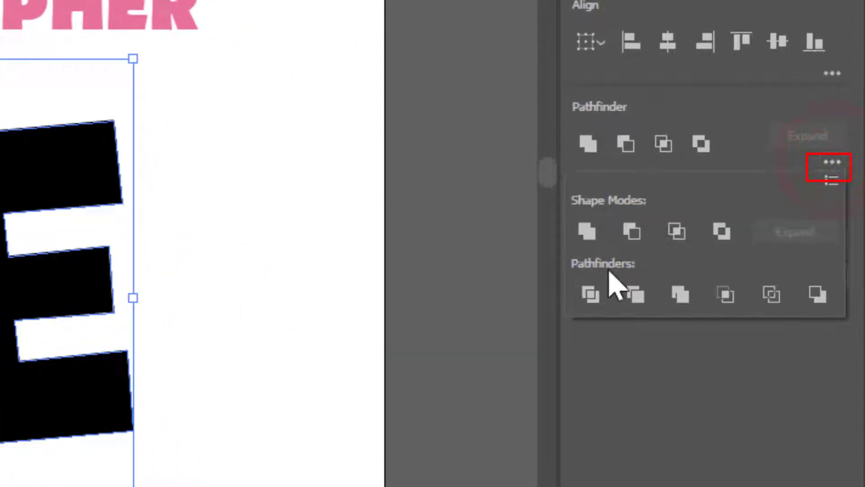
pyautogui.click(591, 294)
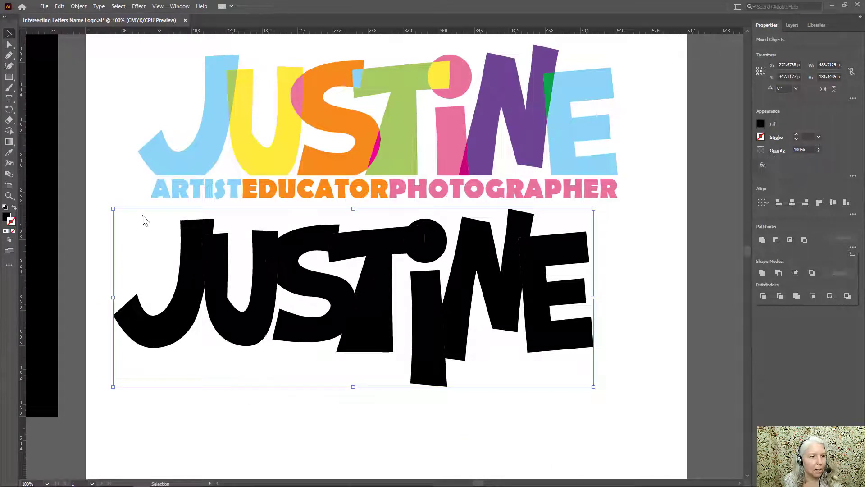
# Deselect the divided letters and select only the overlap piece between the J and U with Direct Selection
pyautogui.click(9, 44)
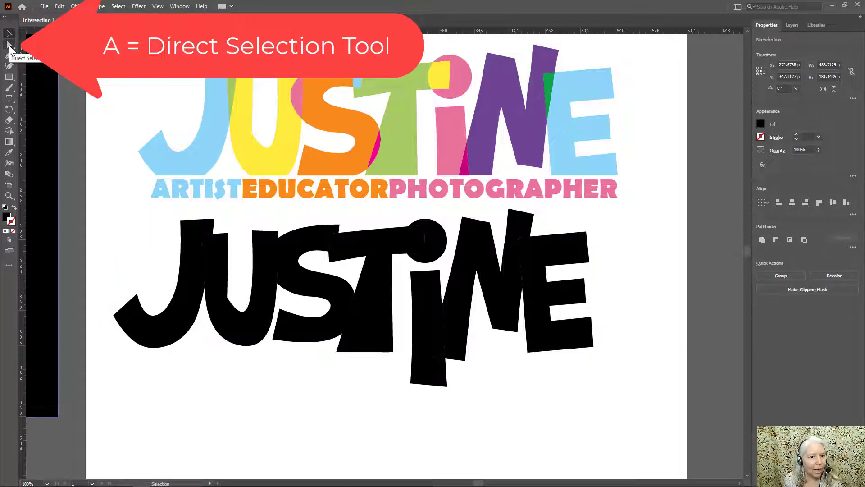
pyautogui.hotkey('ctrl', 'shift', 'a')
pyautogui.press('a')
pyautogui.click(207, 241)
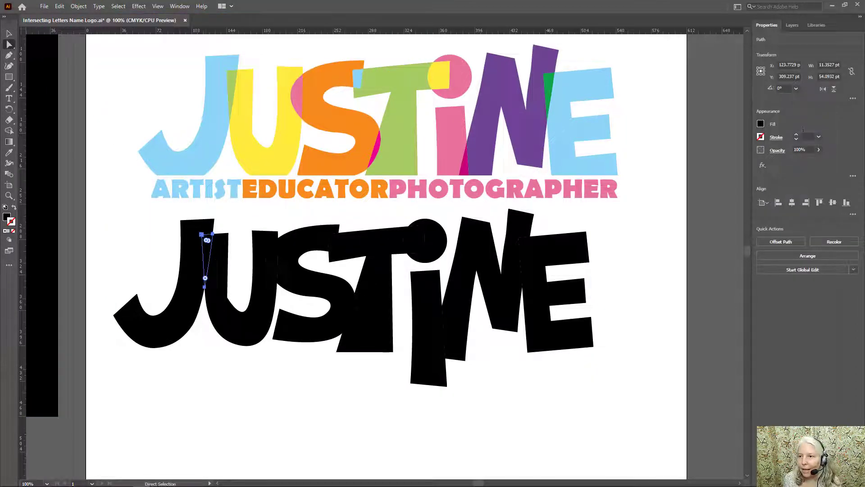
# Show the document's swatches, move them clear of the artwork and open the TRUMATCH color book
pyautogui.click(178, 7)
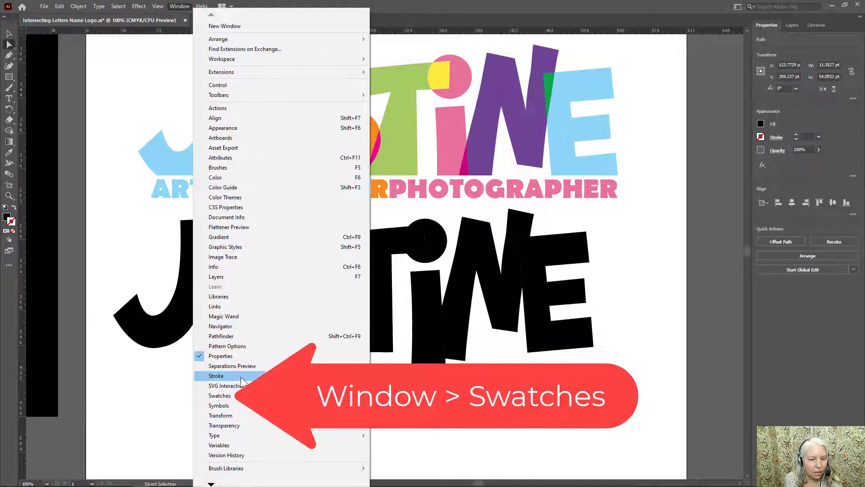
pyautogui.click(234, 396)
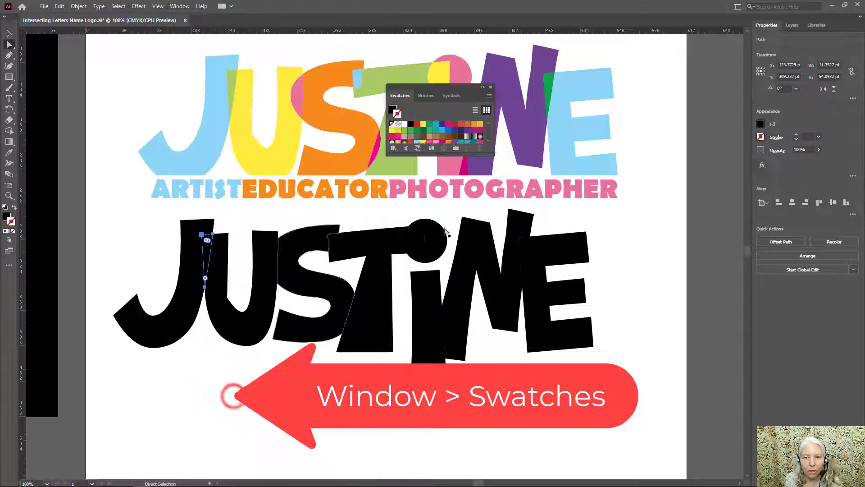
pyautogui.moveTo(429, 88); pyautogui.dragTo(706, 42)
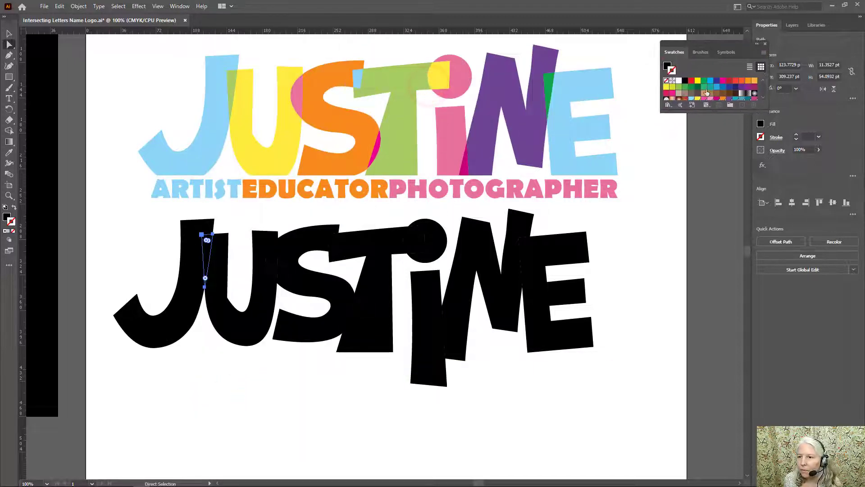
pyautogui.click(765, 53)
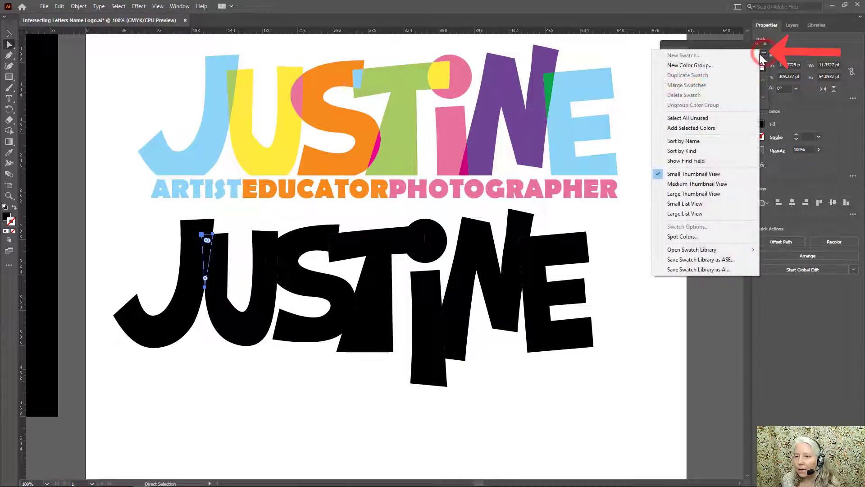
pyautogui.moveTo(732, 254)
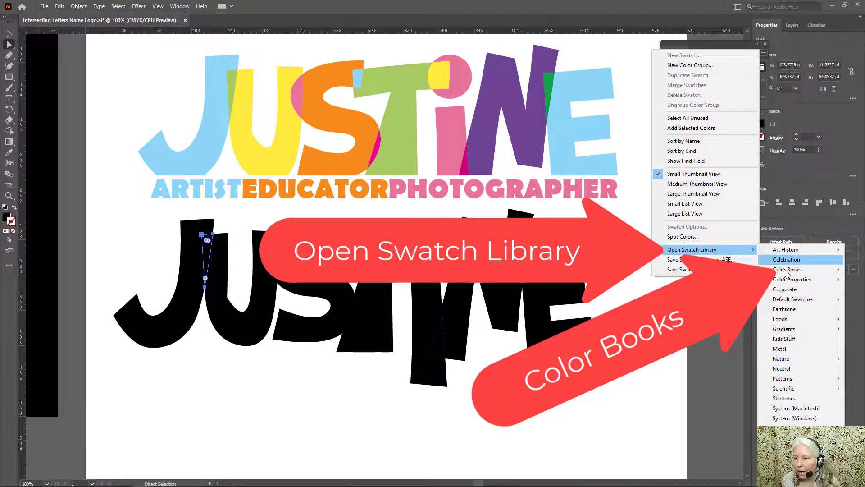
pyautogui.moveTo(788, 266)
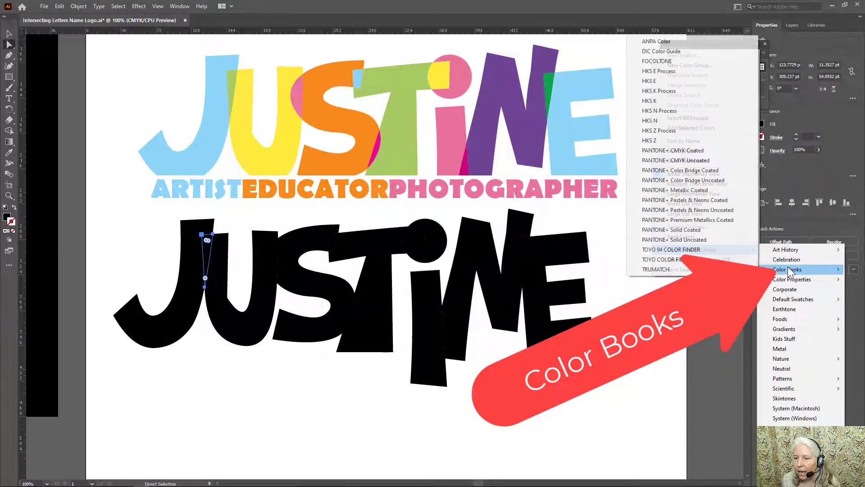
pyautogui.click(661, 268)
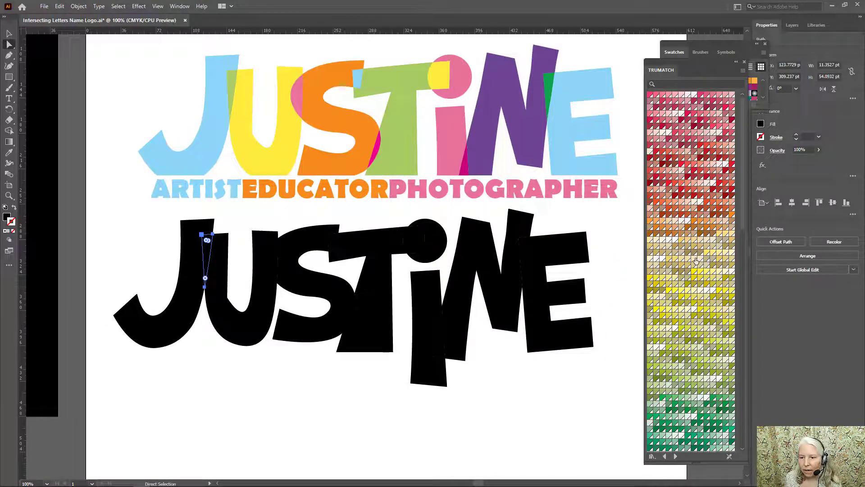
# Set the J–U overlap piece to no stroke and fill it with a burnt-orange TRUMATCH swatch
pyautogui.click(693, 228)
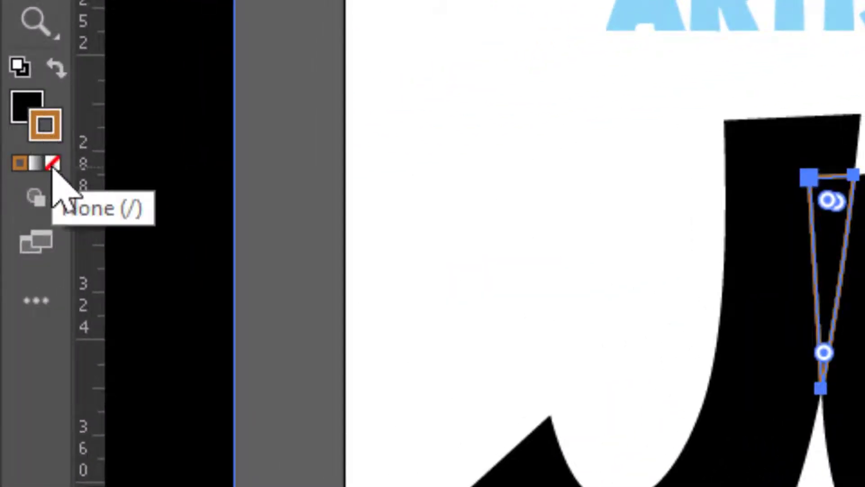
pyautogui.click(51, 164)
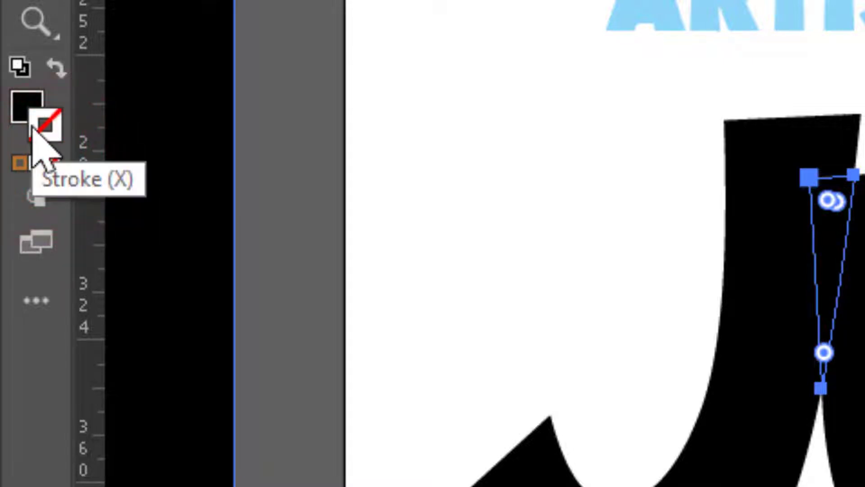
pyautogui.press('x')
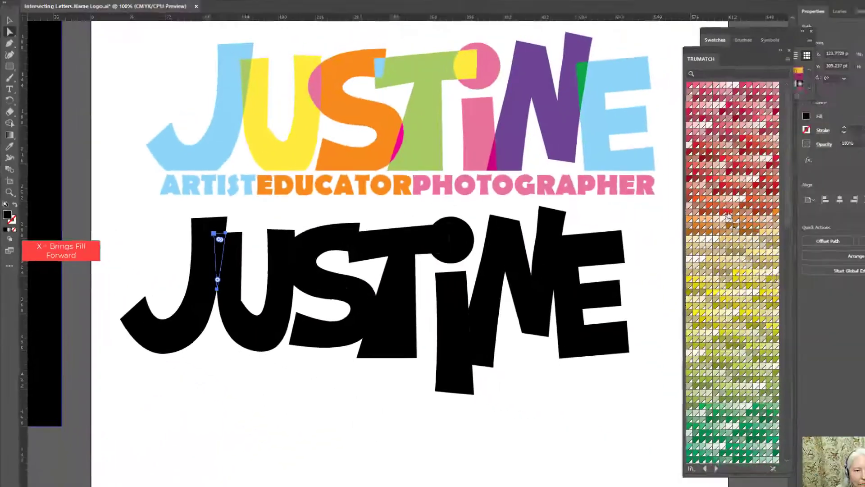
pyautogui.click(687, 214)
# Fill the main piece of the U with olive green and the main piece of the S with very pale mint green
pyautogui.click(248, 334)
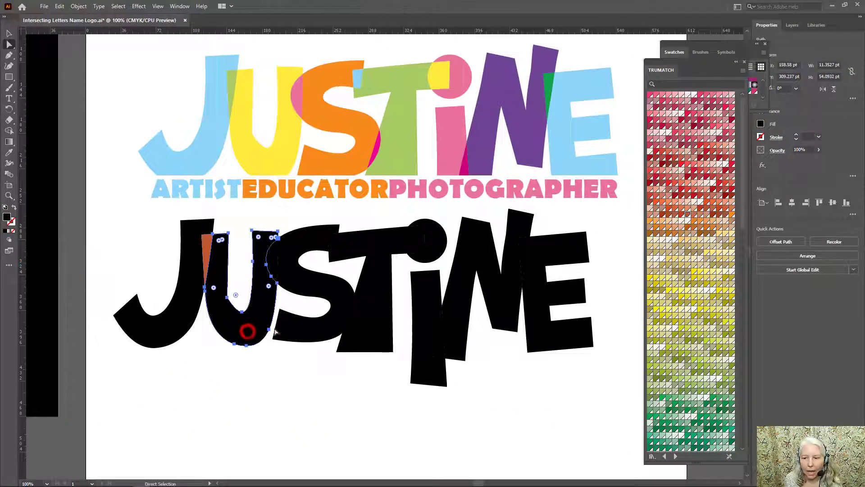
pyautogui.click(669, 321)
pyautogui.click(327, 287)
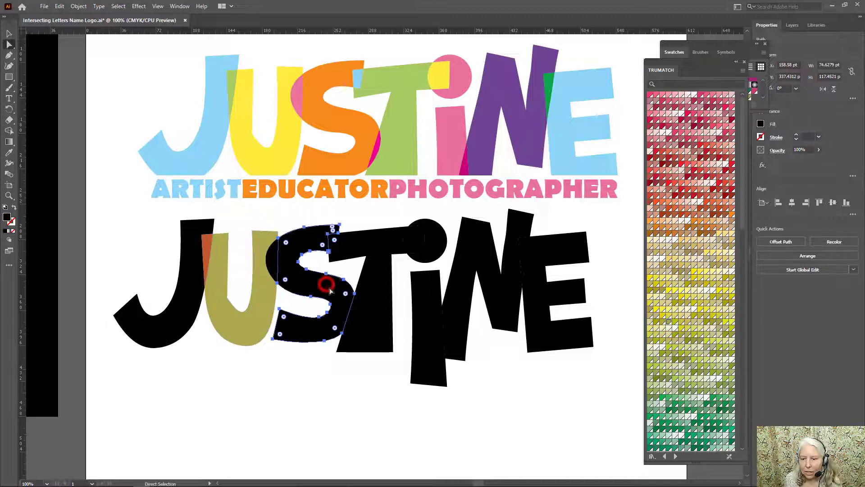
pyautogui.click(688, 415)
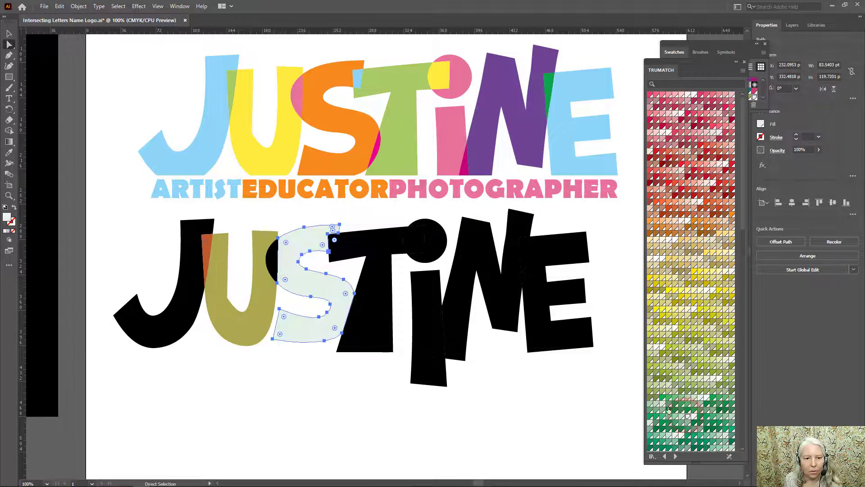
# Try several TRUMATCH fills on the overlap piece between the U and S, settling on teal
pyautogui.click(269, 261)
pyautogui.click(688, 366)
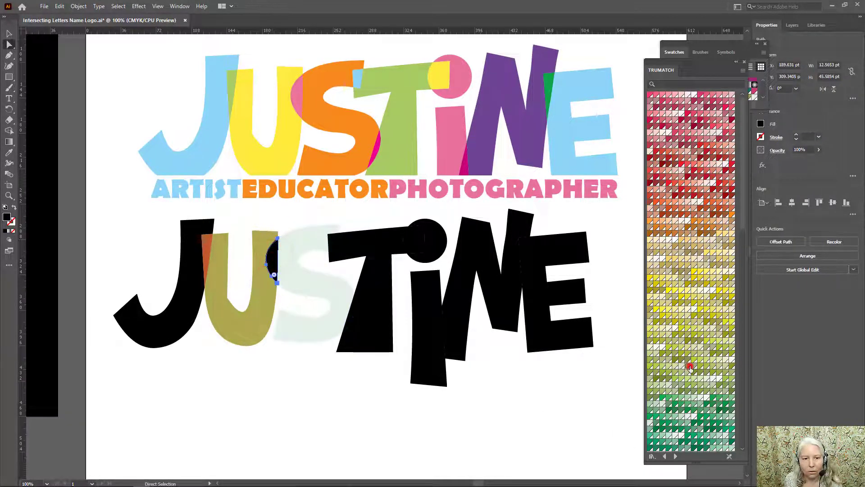
pyautogui.scroll(-5, 716, 389)
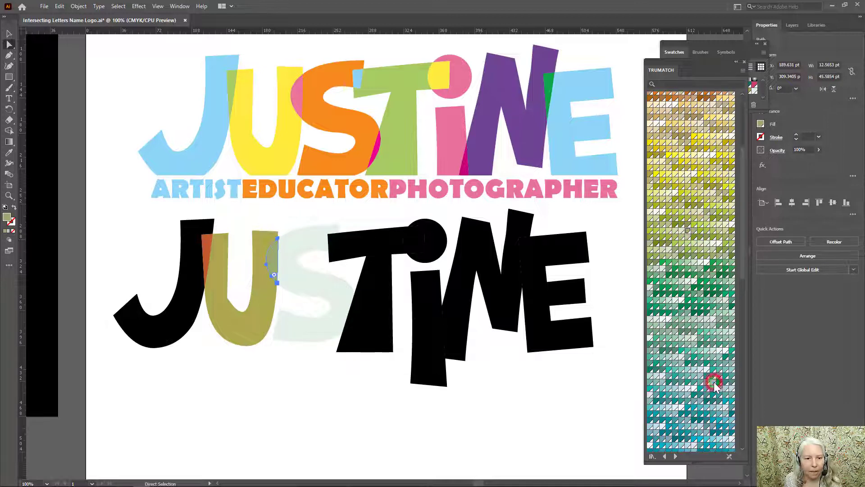
pyautogui.click(702, 368)
pyautogui.click(694, 394)
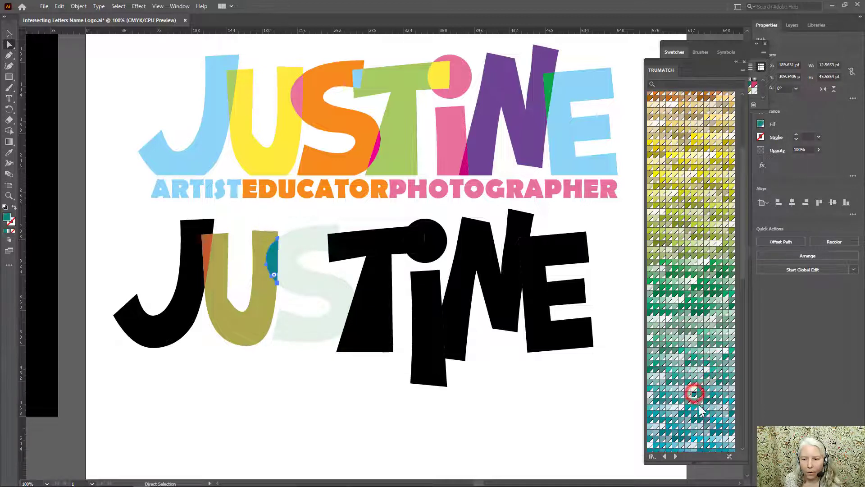
# Fill the overlap between the T and the i's dot with dark blue TRUMATCH, and the rest of the dot with muted purple
pyautogui.click(415, 239)
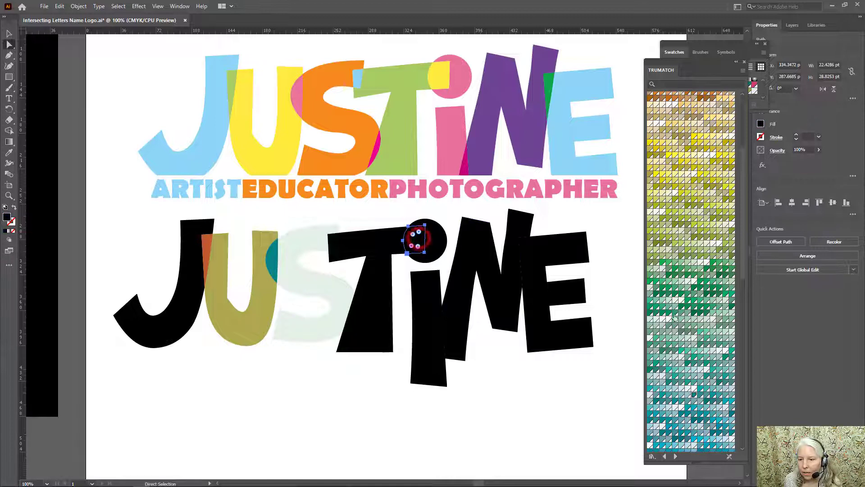
pyautogui.scroll(-6, 675, 318)
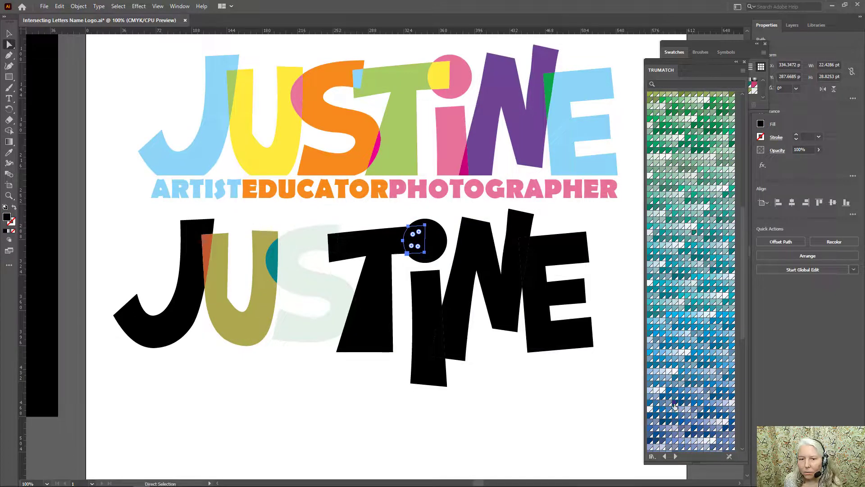
pyautogui.click(675, 406)
pyautogui.scroll(-2, 671, 409)
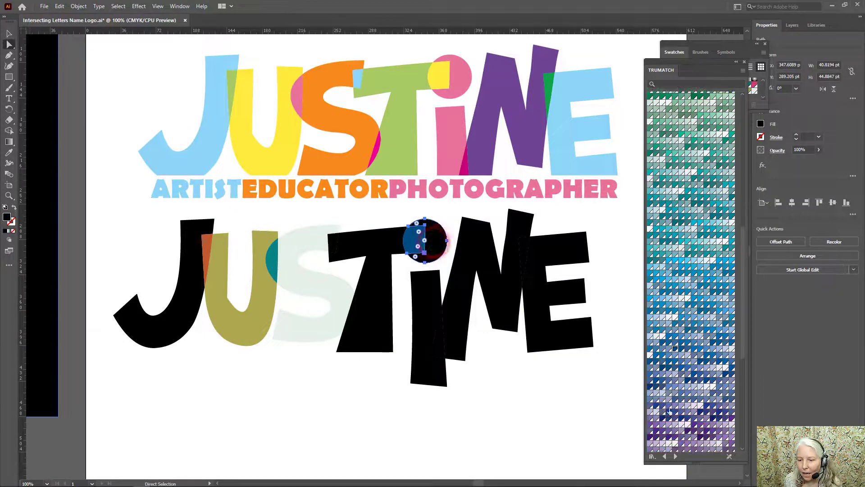
pyautogui.click(675, 431)
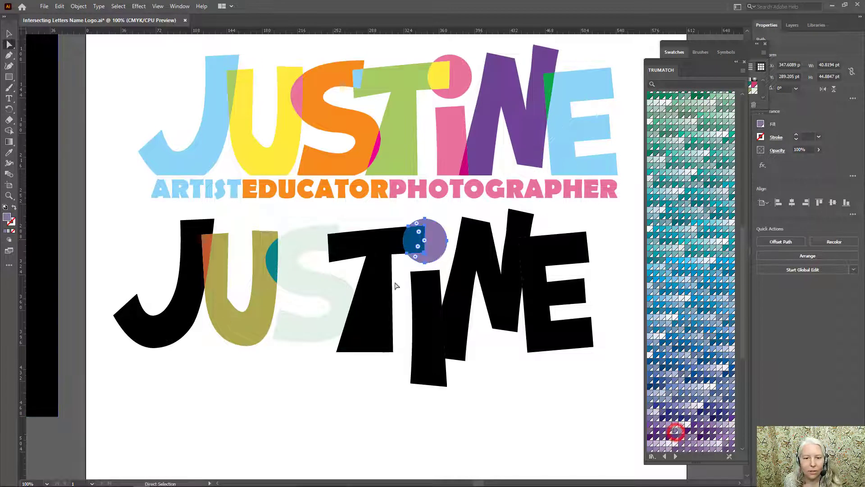
# Fill the main piece of the T with a slate-blue TRUMATCH swatch and select the lower S–T overlap piece
pyautogui.click(357, 242)
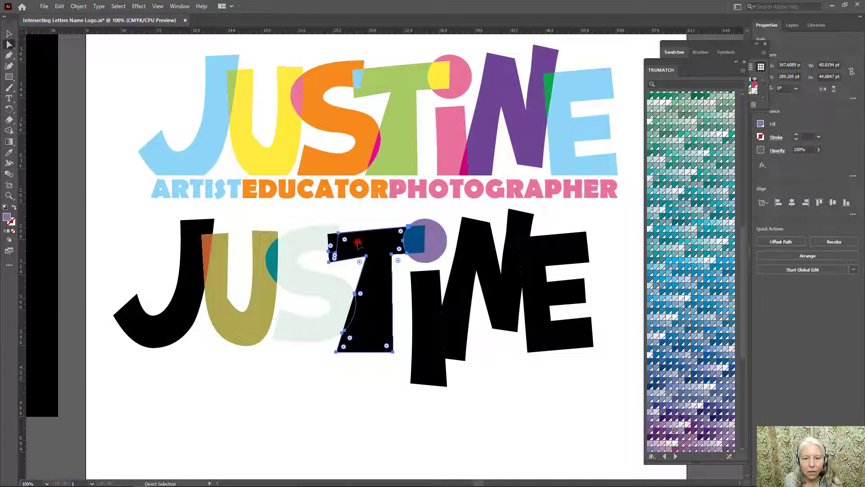
pyautogui.click(675, 382)
pyautogui.scroll(-3, 685, 342)
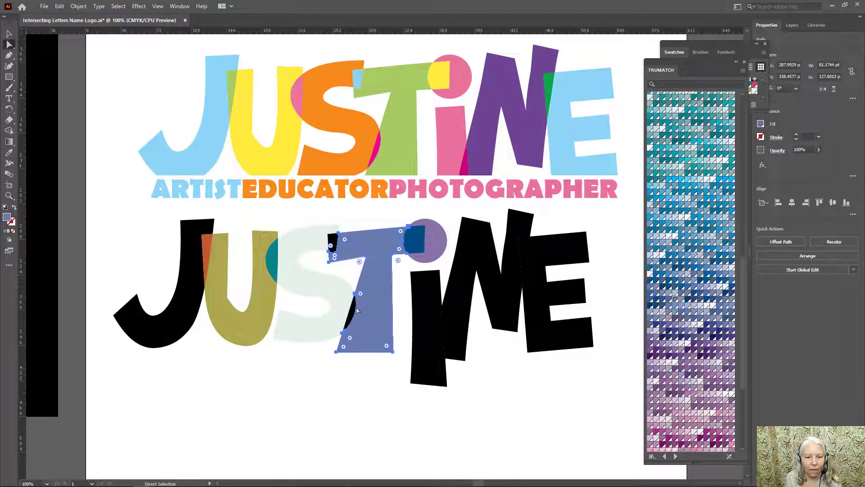
pyautogui.click(349, 311)
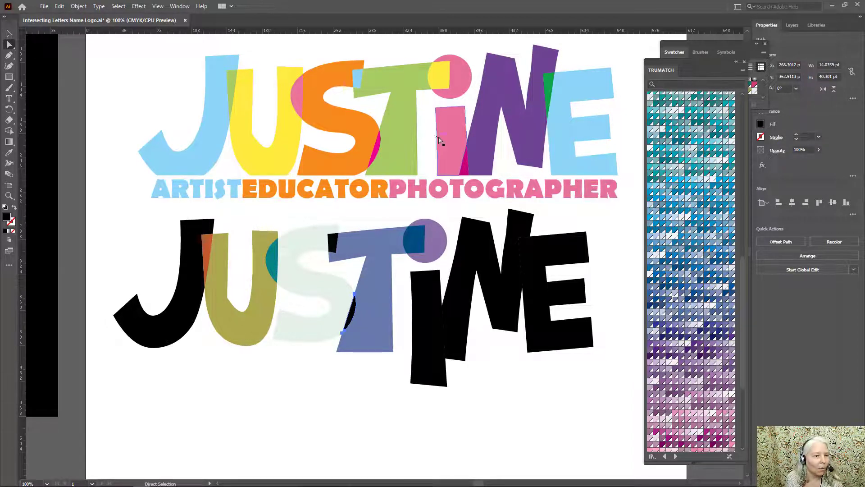
# Draw a black rectangle about 528 × 100 pt across the lower ends of all the letters
pyautogui.click(9, 77)
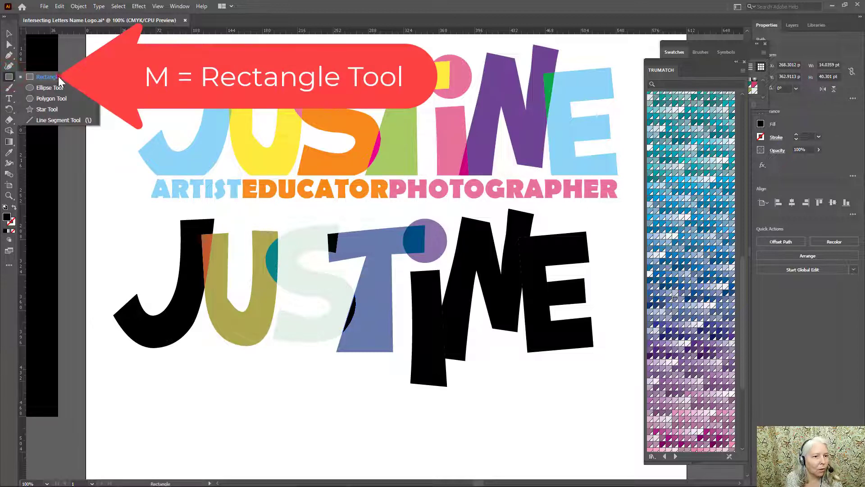
pyautogui.click(58, 76)
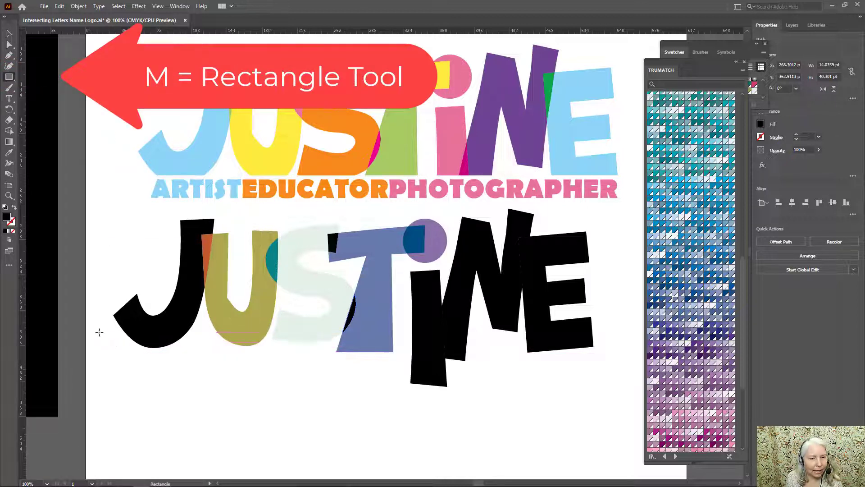
pyautogui.moveTo(99, 332); pyautogui.dragTo(618, 430)
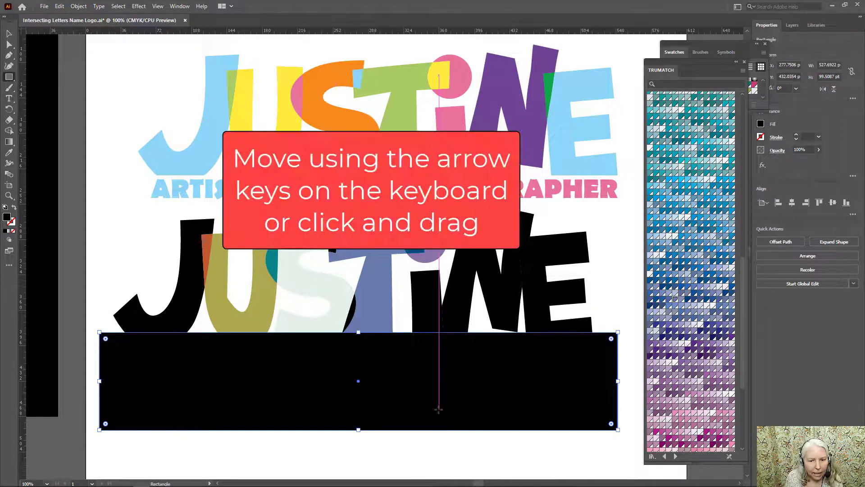
# Nudge the rectangle down to a Y position of about 437 pt so its upper edge marks a common baseline for the letters
pyautogui.press('Down')
pyautogui.press('Down')
pyautogui.press('Down')
pyautogui.press('Down')
pyautogui.press('Down')
pyautogui.press('Down')
pyautogui.press('Down')
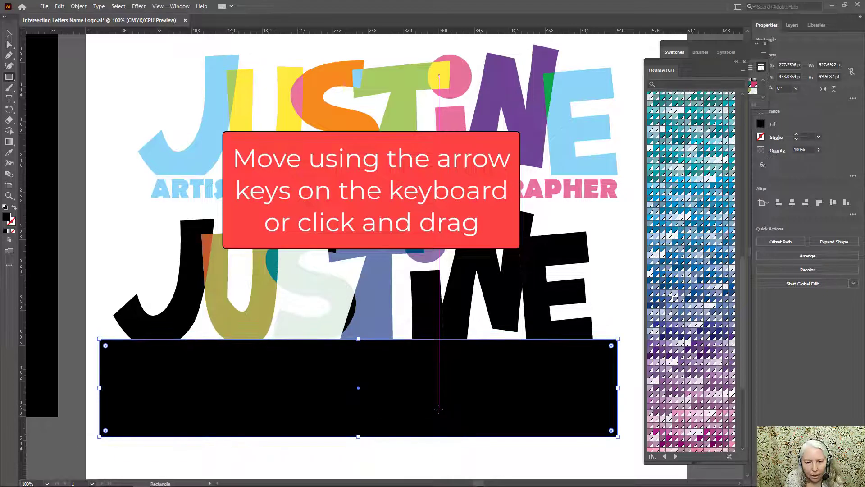
pyautogui.press('Down')
pyautogui.press('Down')
pyautogui.press('Down')
pyautogui.press('Down')
pyautogui.press('Down')
pyautogui.press('Down')
pyautogui.press('Down')
pyautogui.press('Down')
pyautogui.press('Down')
pyautogui.press('Down')
pyautogui.press('Down')
pyautogui.press('Up')
pyautogui.press('Up')
pyautogui.press('Up')
pyautogui.press('Up')
pyautogui.press('Up')
pyautogui.press('Up')
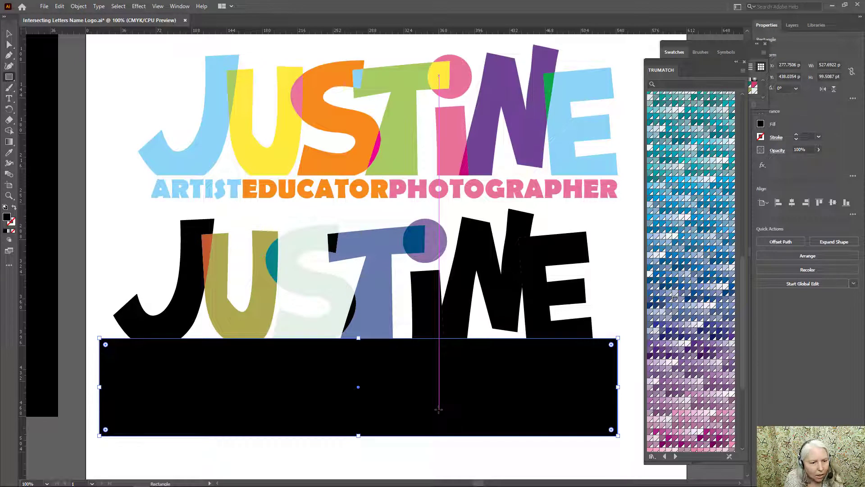
pyautogui.press('Down')
pyautogui.press('Down')
pyautogui.press('Up')
pyautogui.press('Up')
pyautogui.press('Up')
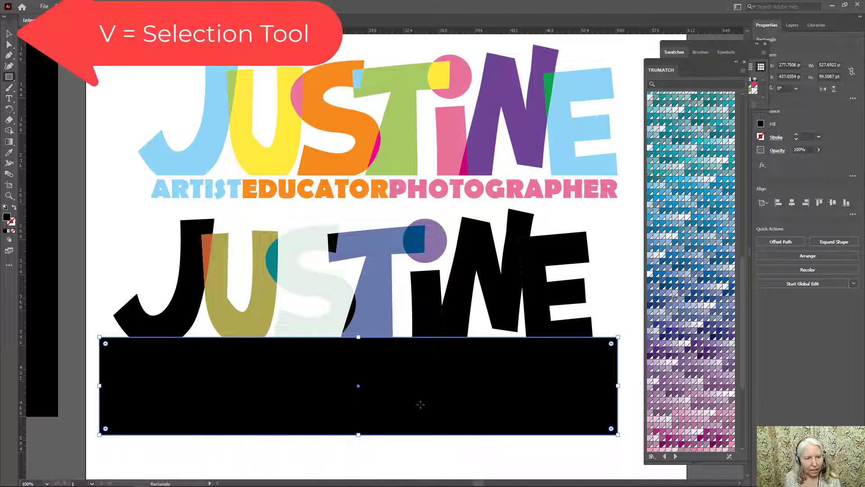
# Select the rectangle together with all the letters and apply the Trim pathfinder
pyautogui.press('v')
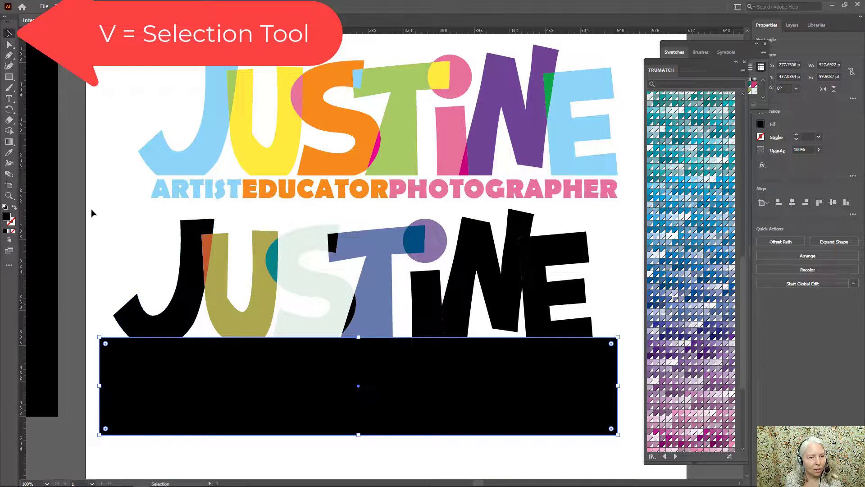
pyautogui.moveTo(103, 221); pyautogui.dragTo(626, 386)
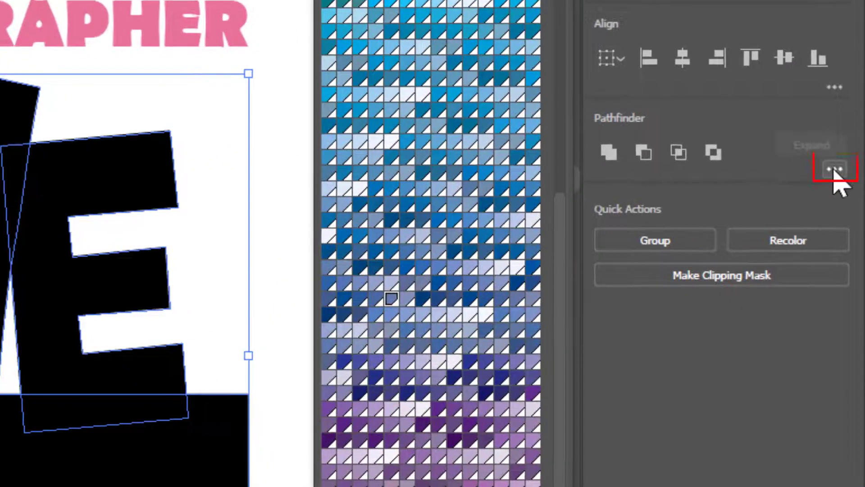
pyautogui.click(834, 171)
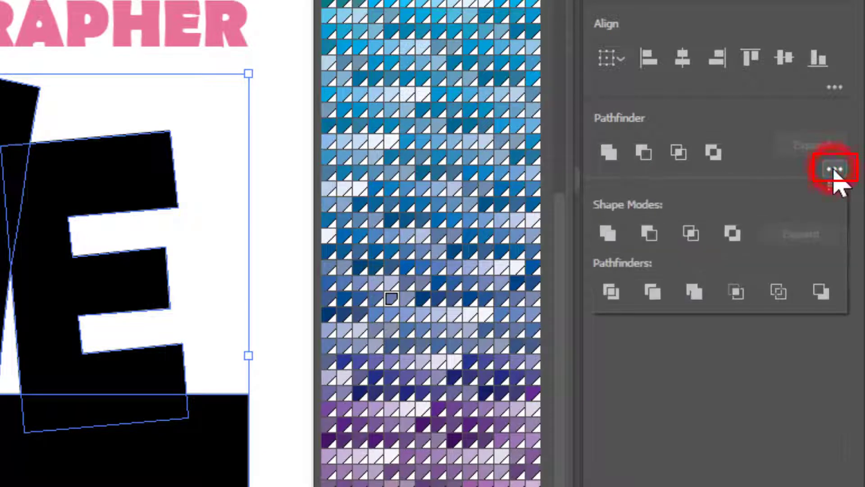
pyautogui.click(652, 292)
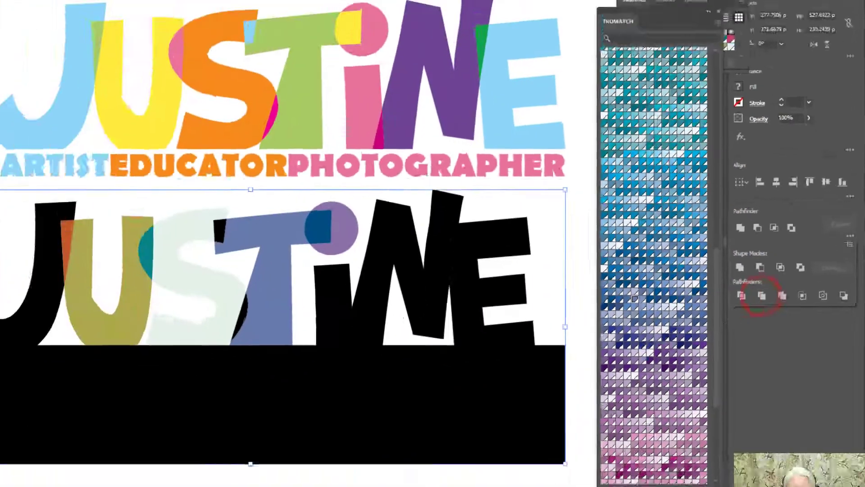
# Delete the trimmed rectangle on its own, leaving the letters cut flat along the baseline
pyautogui.press('a')
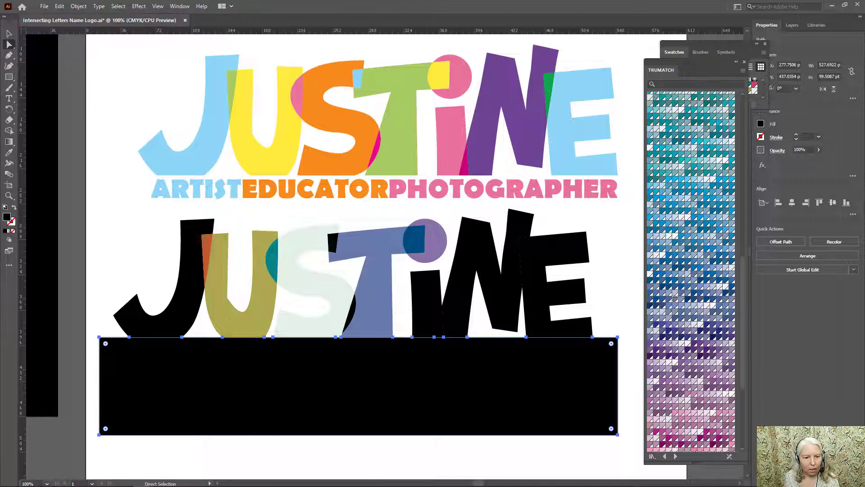
pyautogui.click(184, 366)
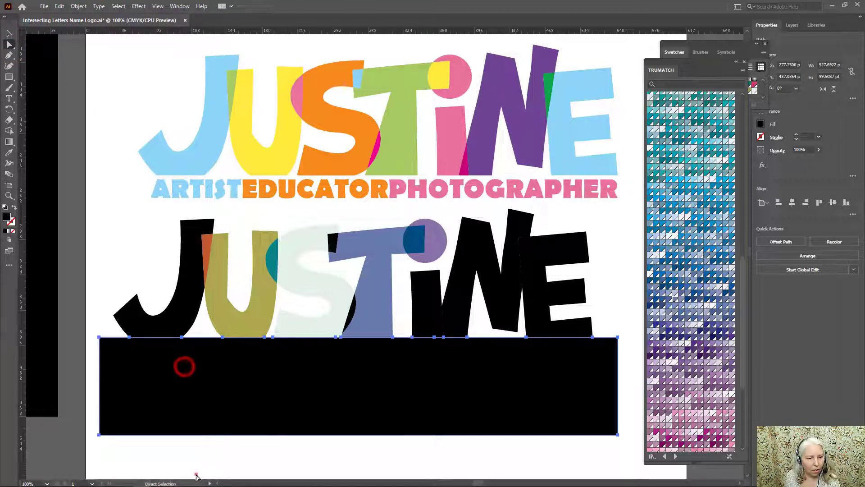
pyautogui.click(178, 399)
pyautogui.press('Delete')
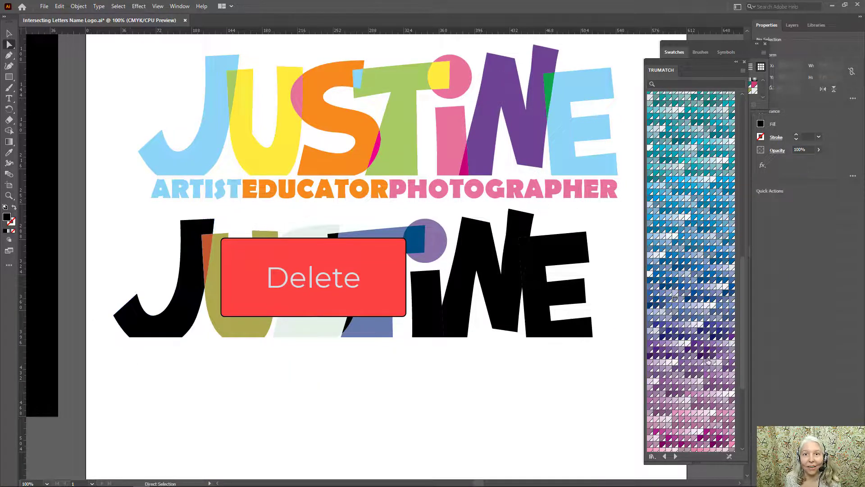
pyautogui.press('t')
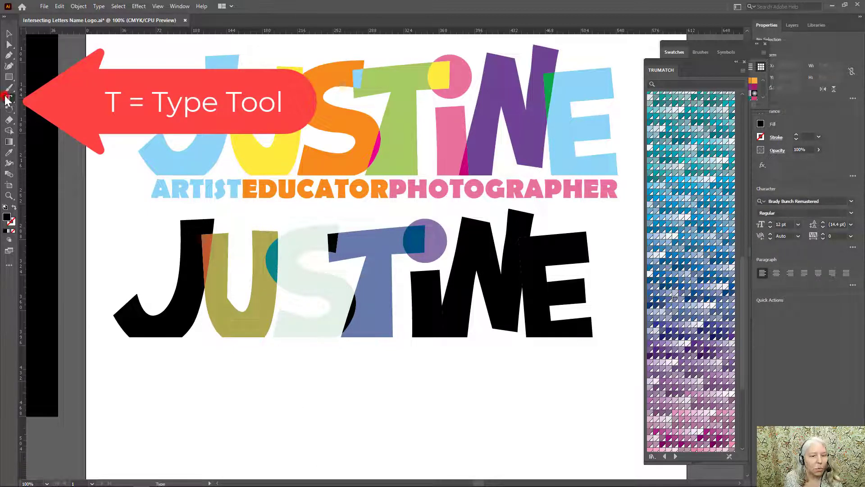
pyautogui.click(226, 394)
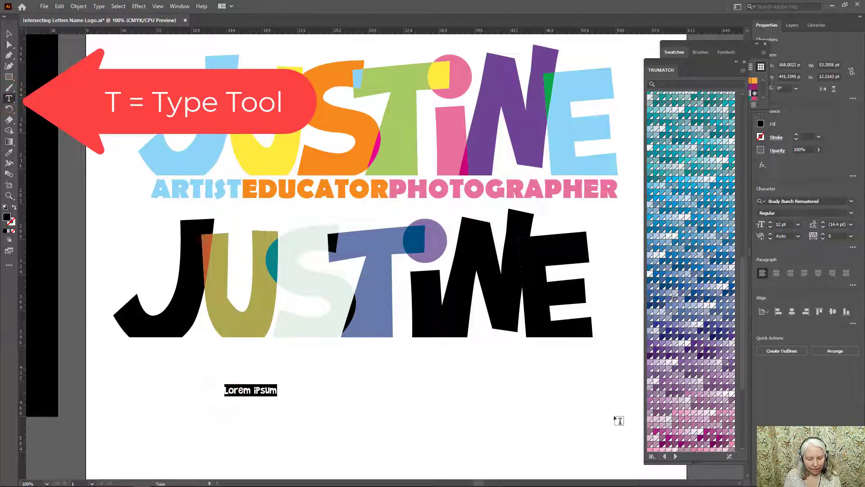
pyautogui.write('JASD:LKJDDJASDJLASDJLDAS')
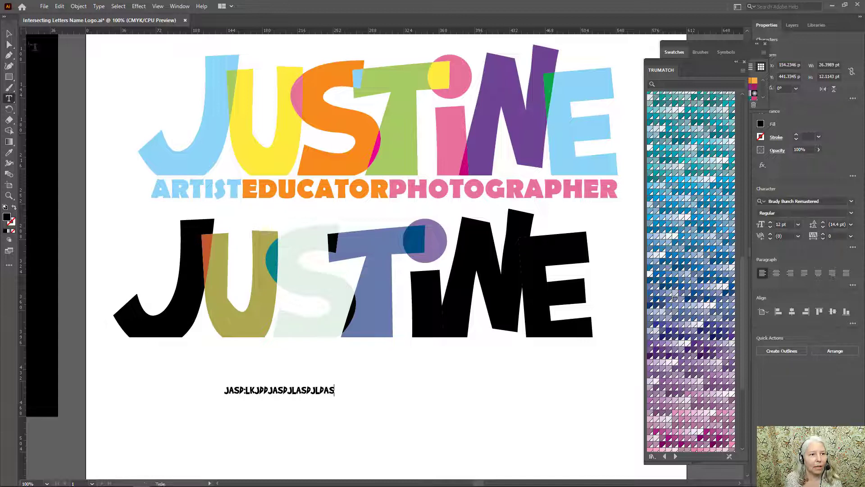
pyautogui.click(9, 34)
pyautogui.press('Delete')
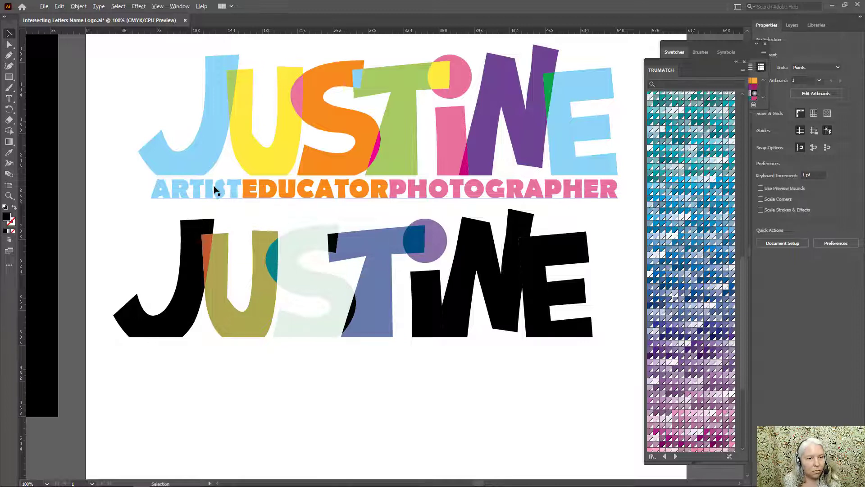
# Duplicate the ARTISTEDUCATORPHOTOGRAPHER tagline directly beneath the new lettering and stretch the copy to about 479 × 54 pt
pyautogui.moveTo(221, 189); pyautogui.dragTo(192, 355)
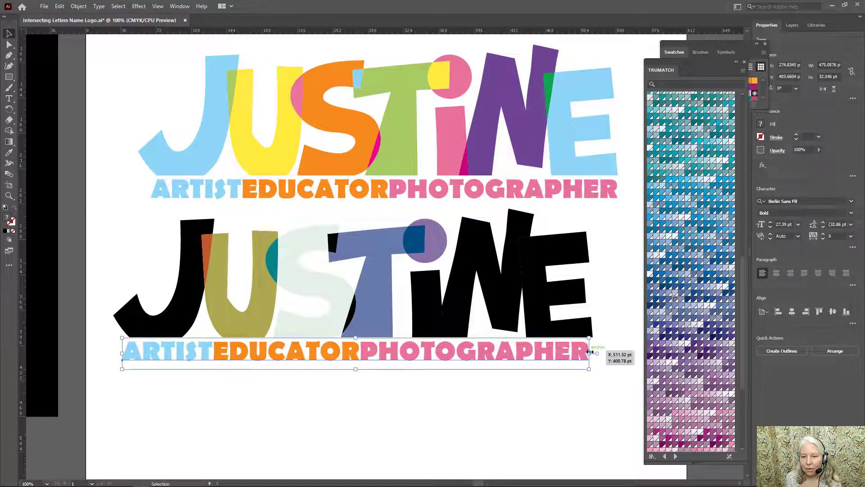
pyautogui.moveTo(589, 352); pyautogui.dragTo(598, 350)
pyautogui.moveTo(123, 353); pyautogui.dragTo(127, 354)
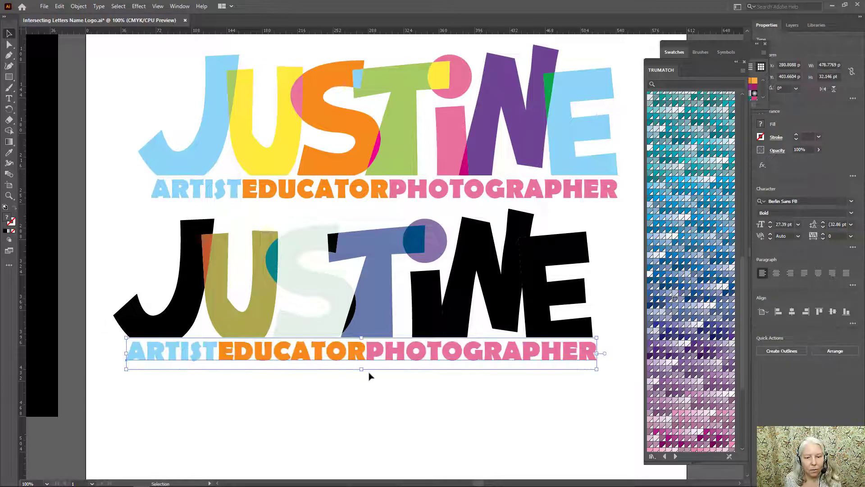
pyautogui.moveTo(361, 368); pyautogui.dragTo(362, 390)
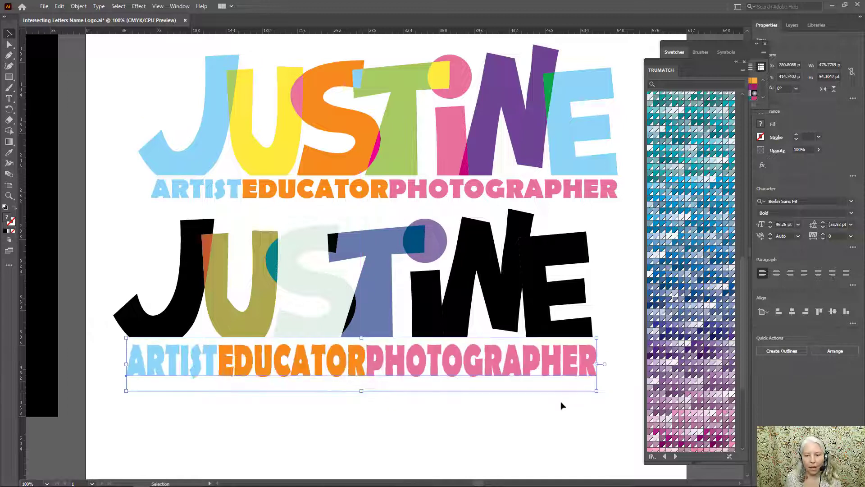
pyautogui.click(553, 431)
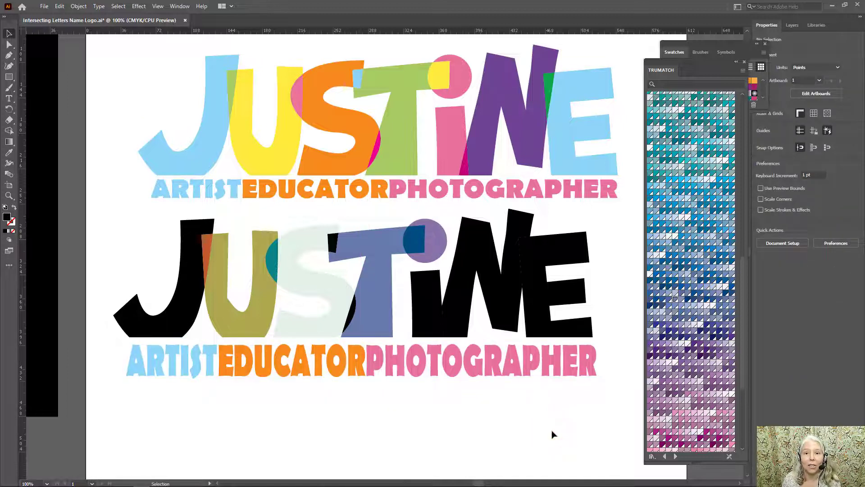